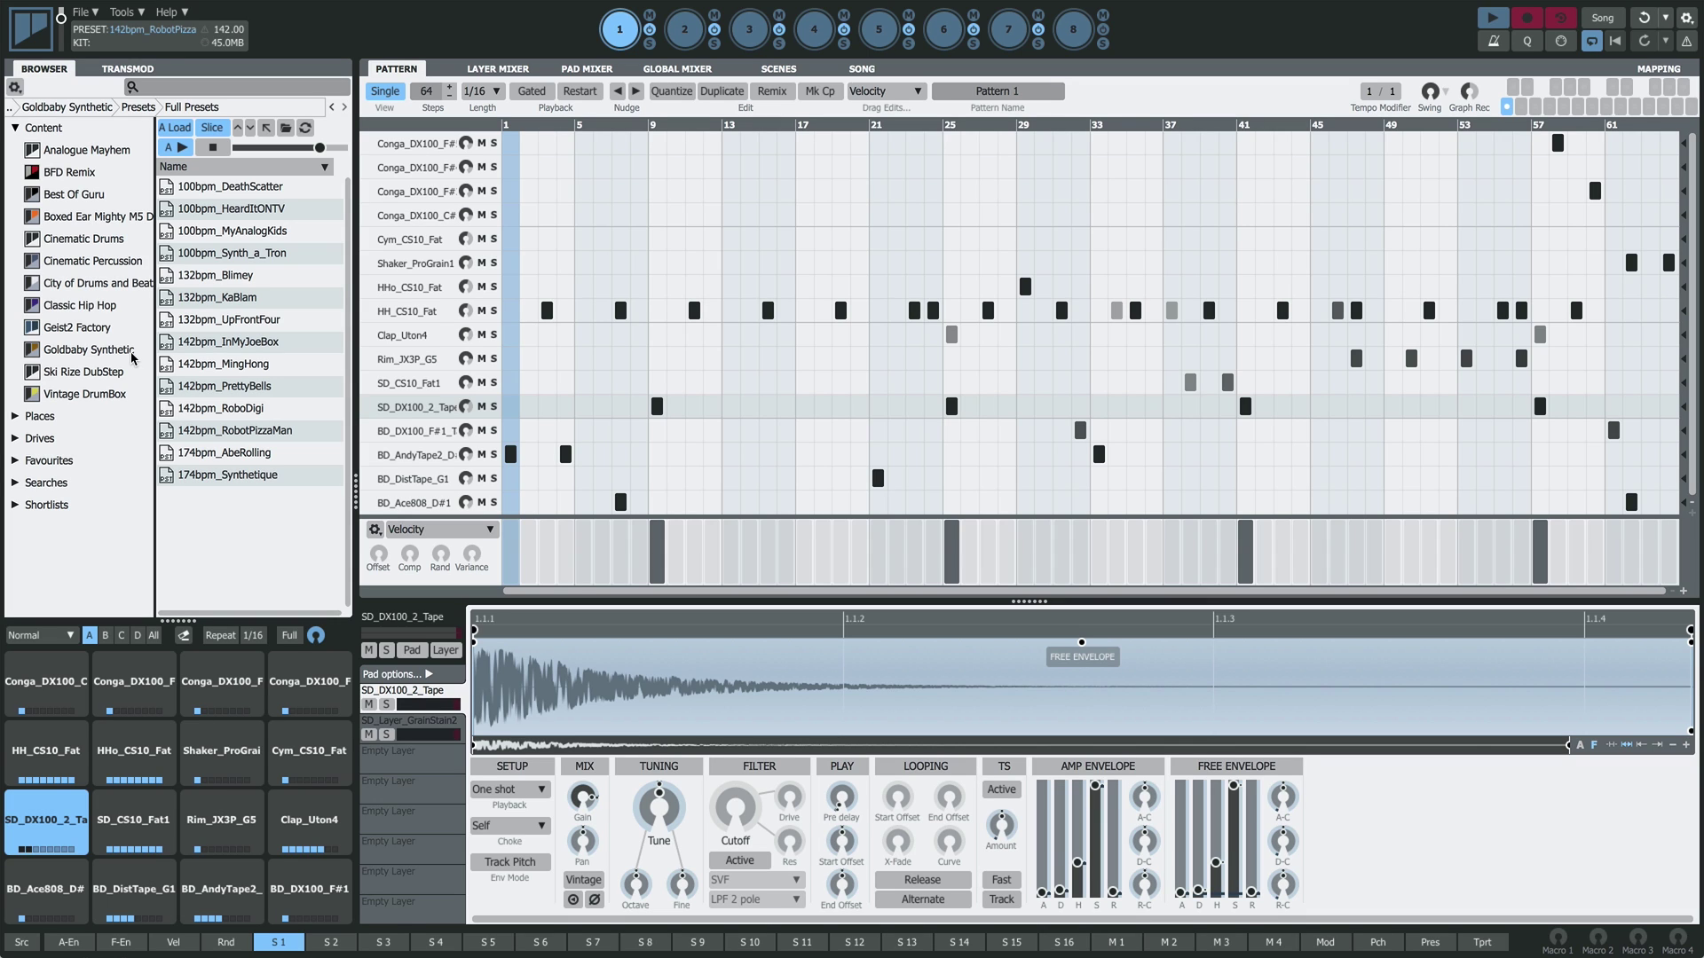
- Play back the pattern of engine 1 and stop it after listening
{"action": "key", "text": "space"}
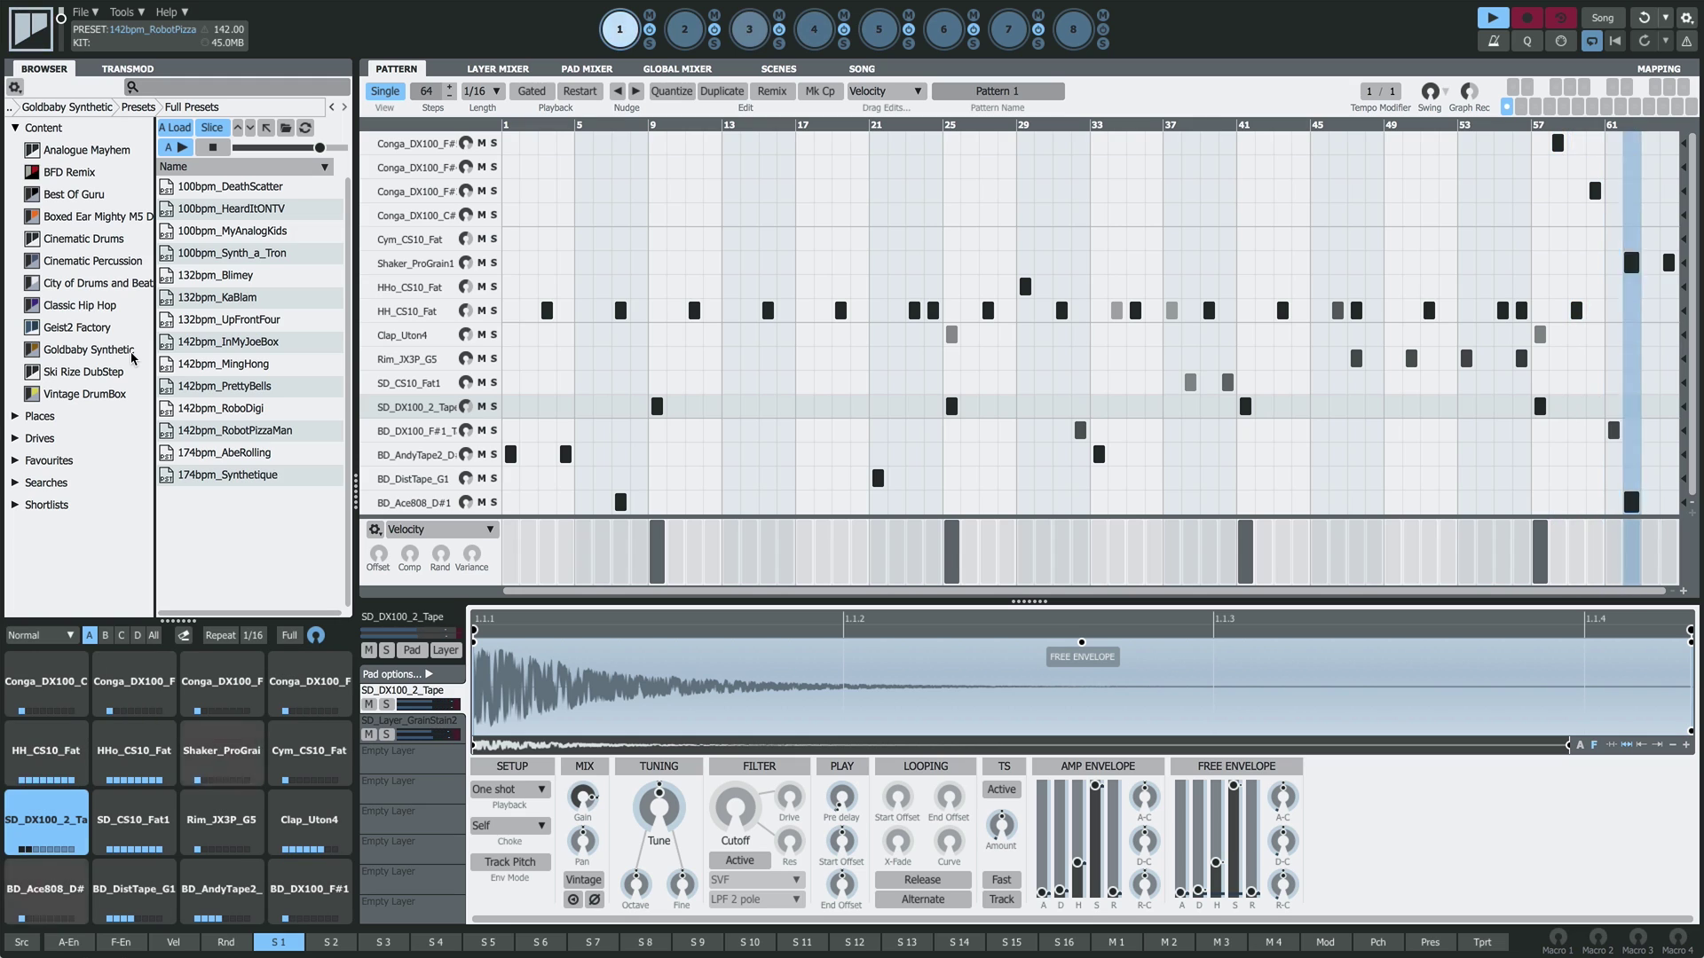
{"action": "key", "text": "space"}
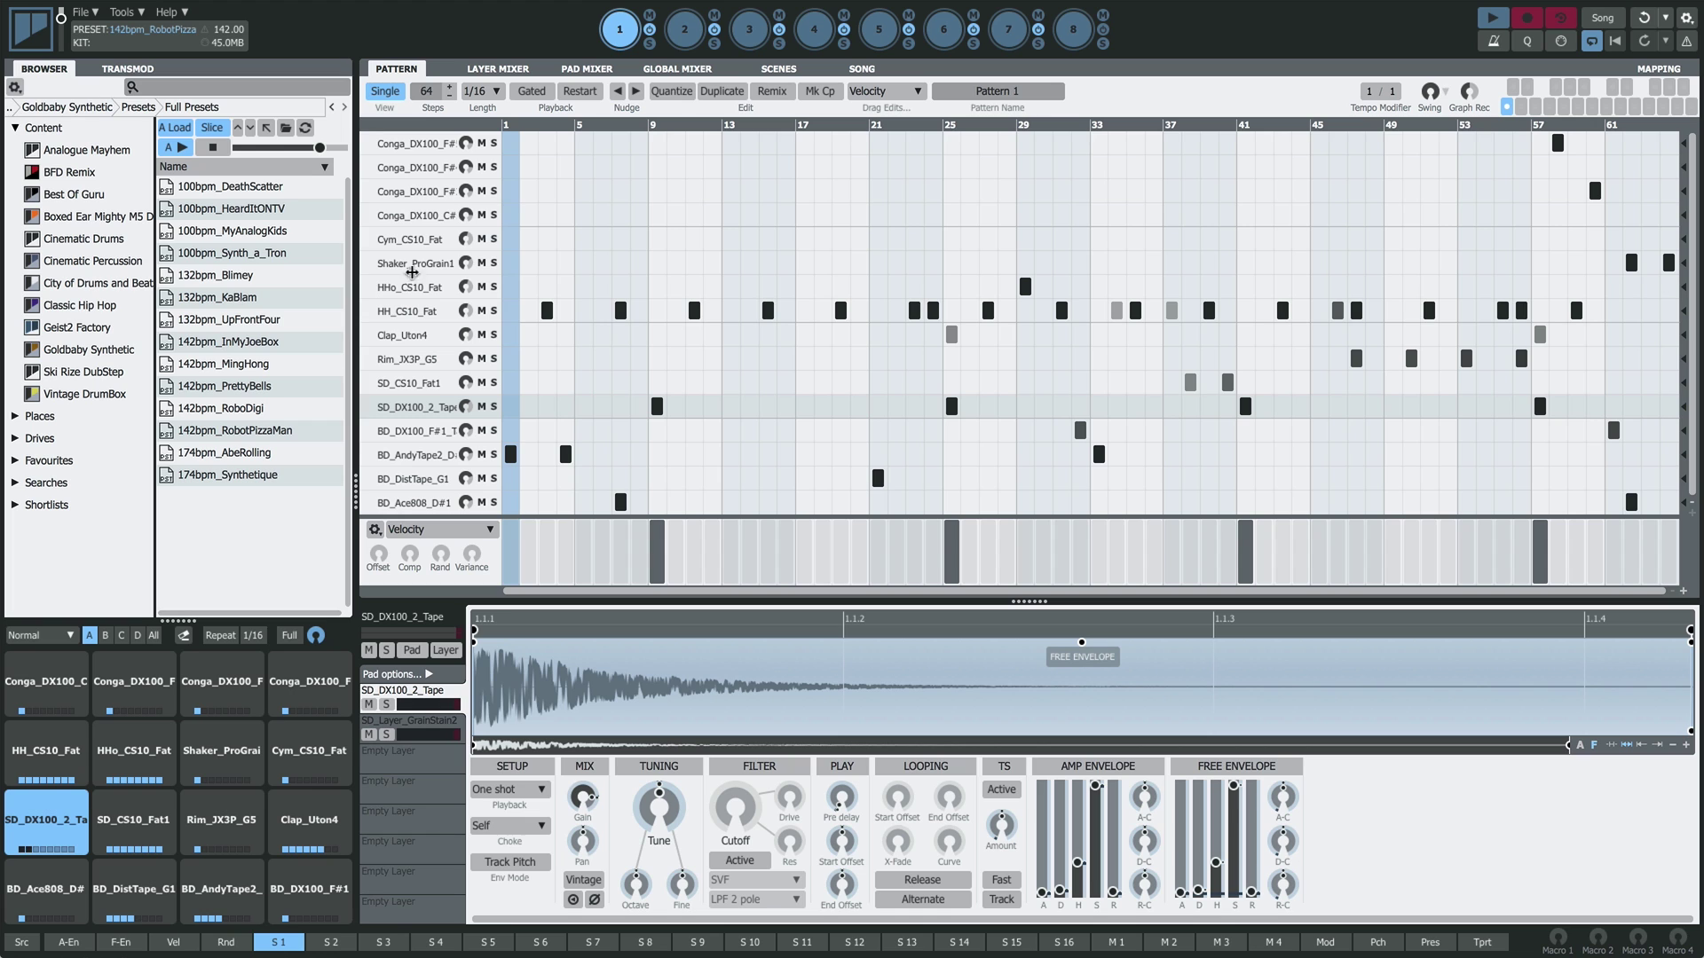
- Select engine 8 and reset it so its pads and pattern are empty
{"action": "left_click", "coordinate": [1079, 35]}
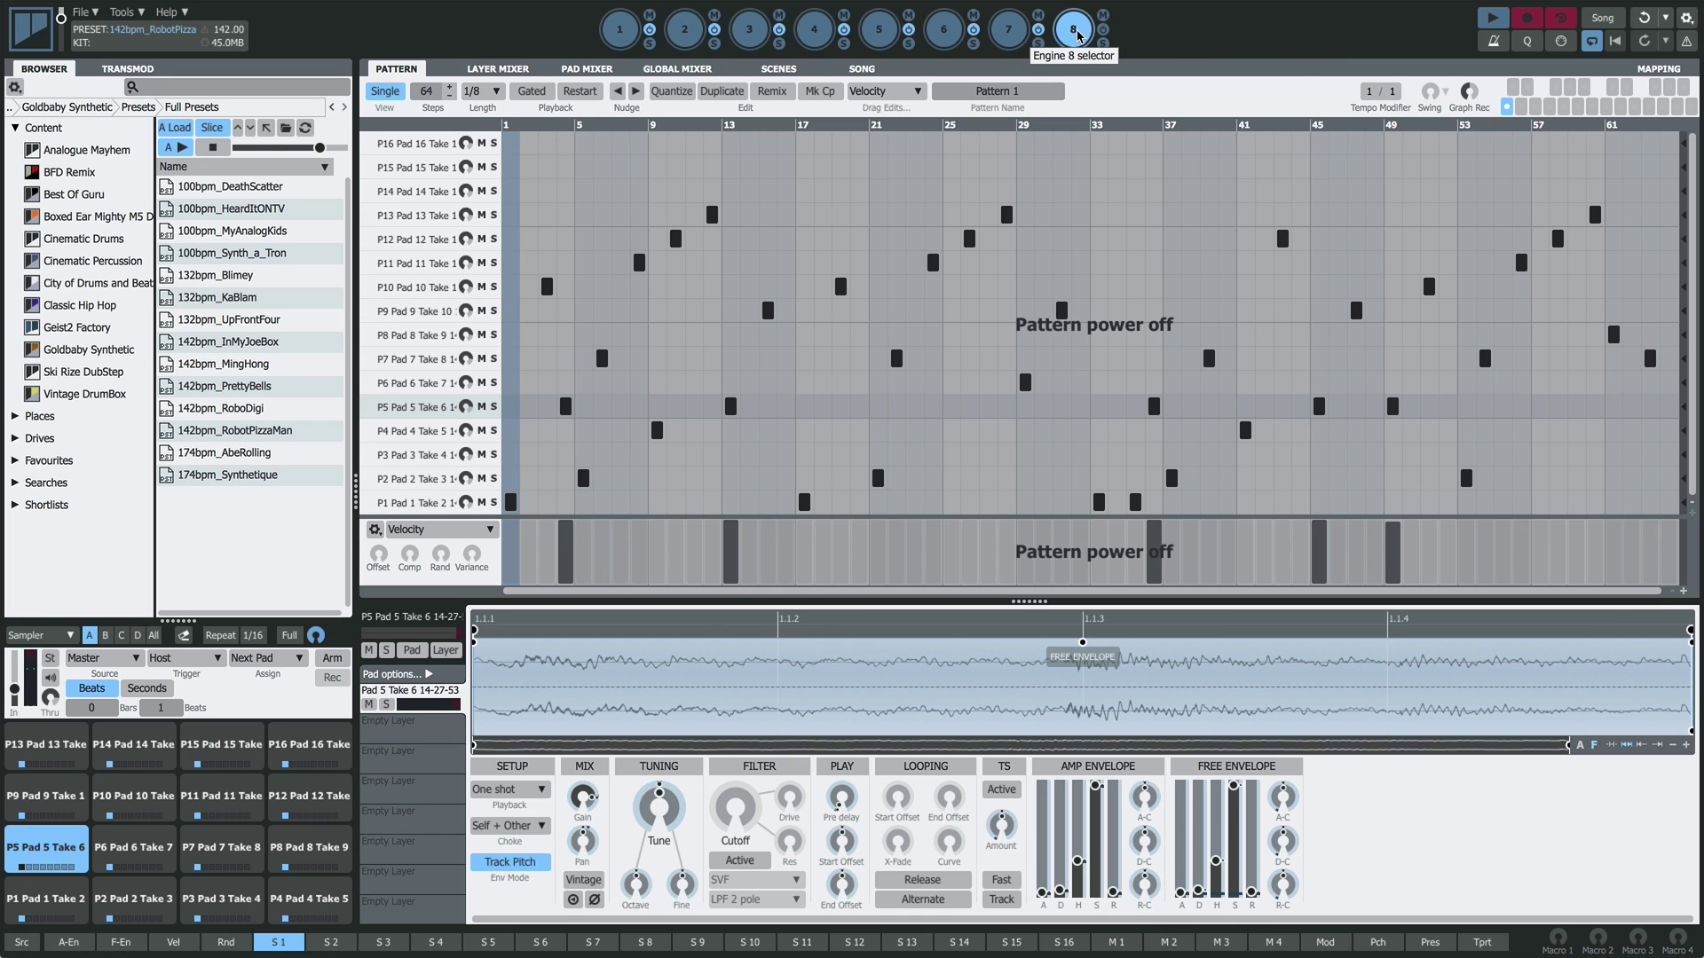
{"action": "right_click", "coordinate": [1077, 33]}
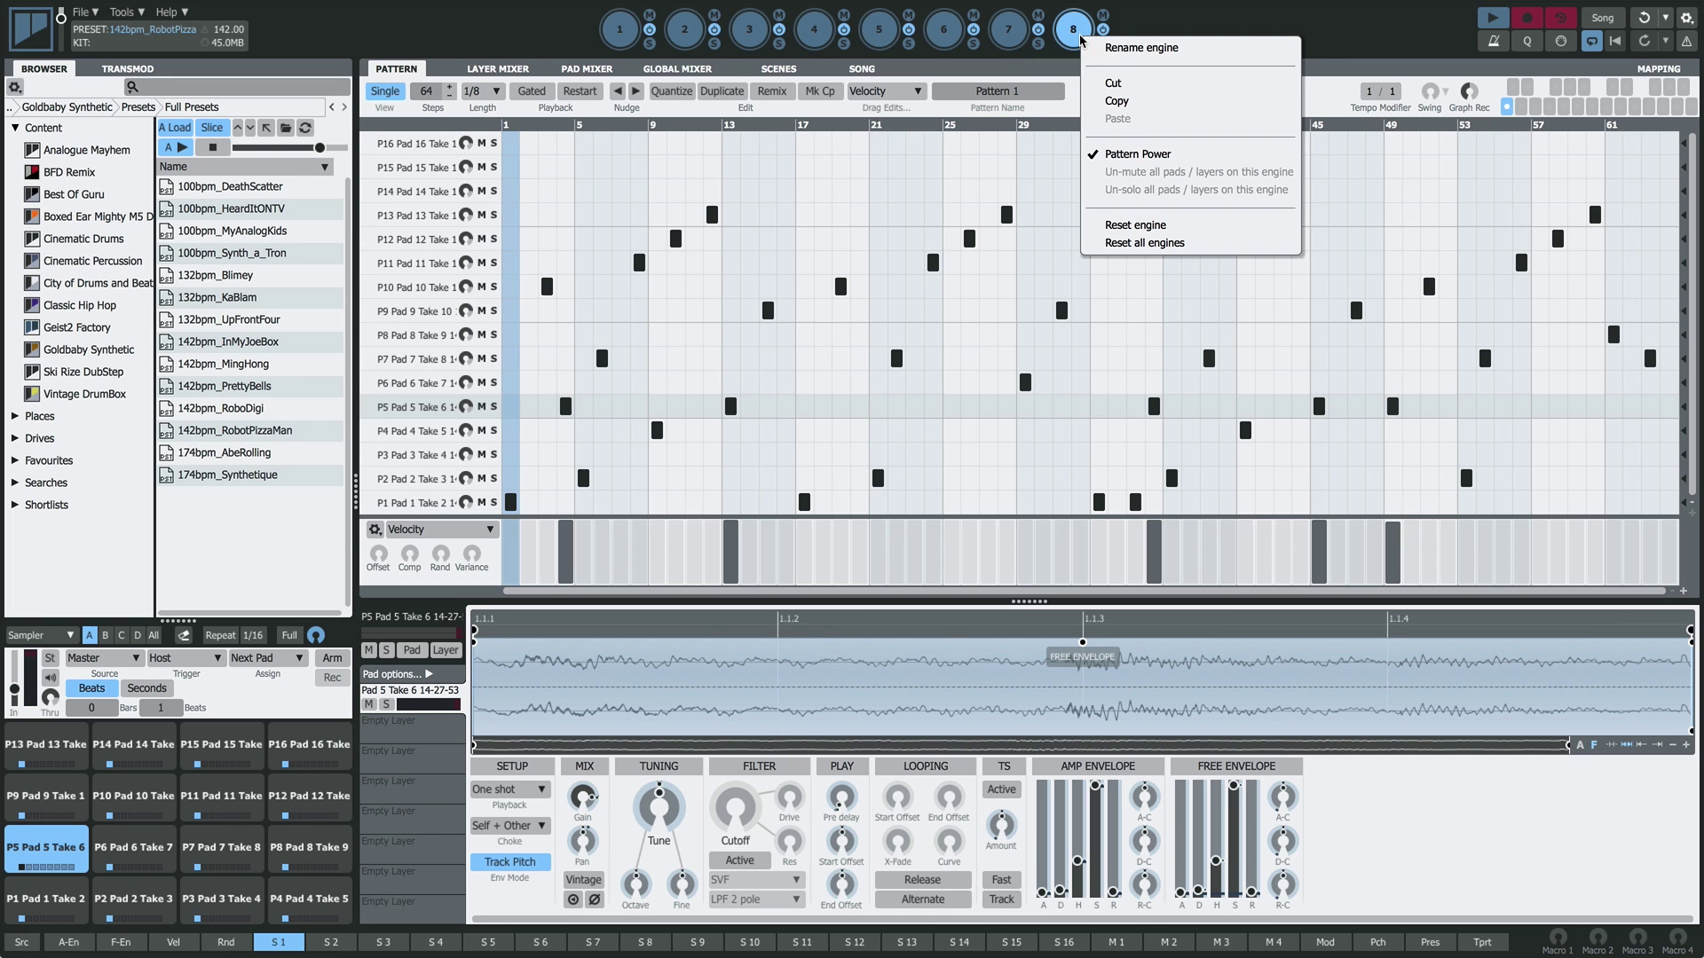
{"action": "left_click", "coordinate": [1182, 223]}
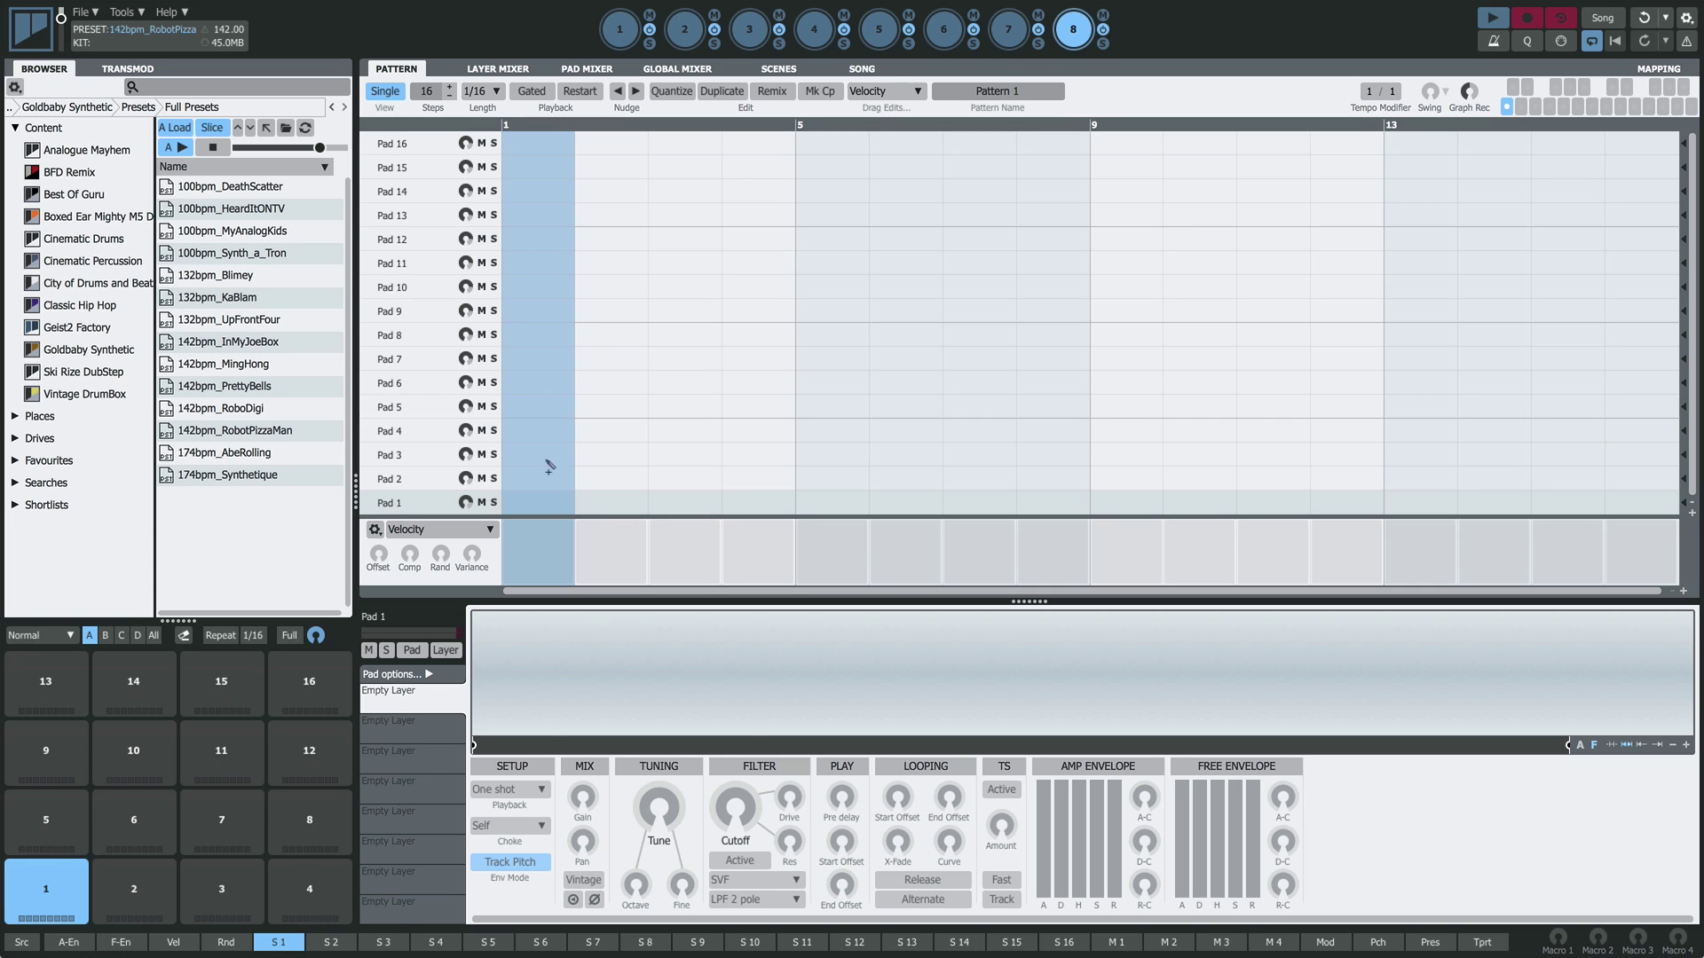
- Switch the pad section to Sampler mode and keep Master as the recording source
{"action": "left_click", "coordinate": [62, 635]}
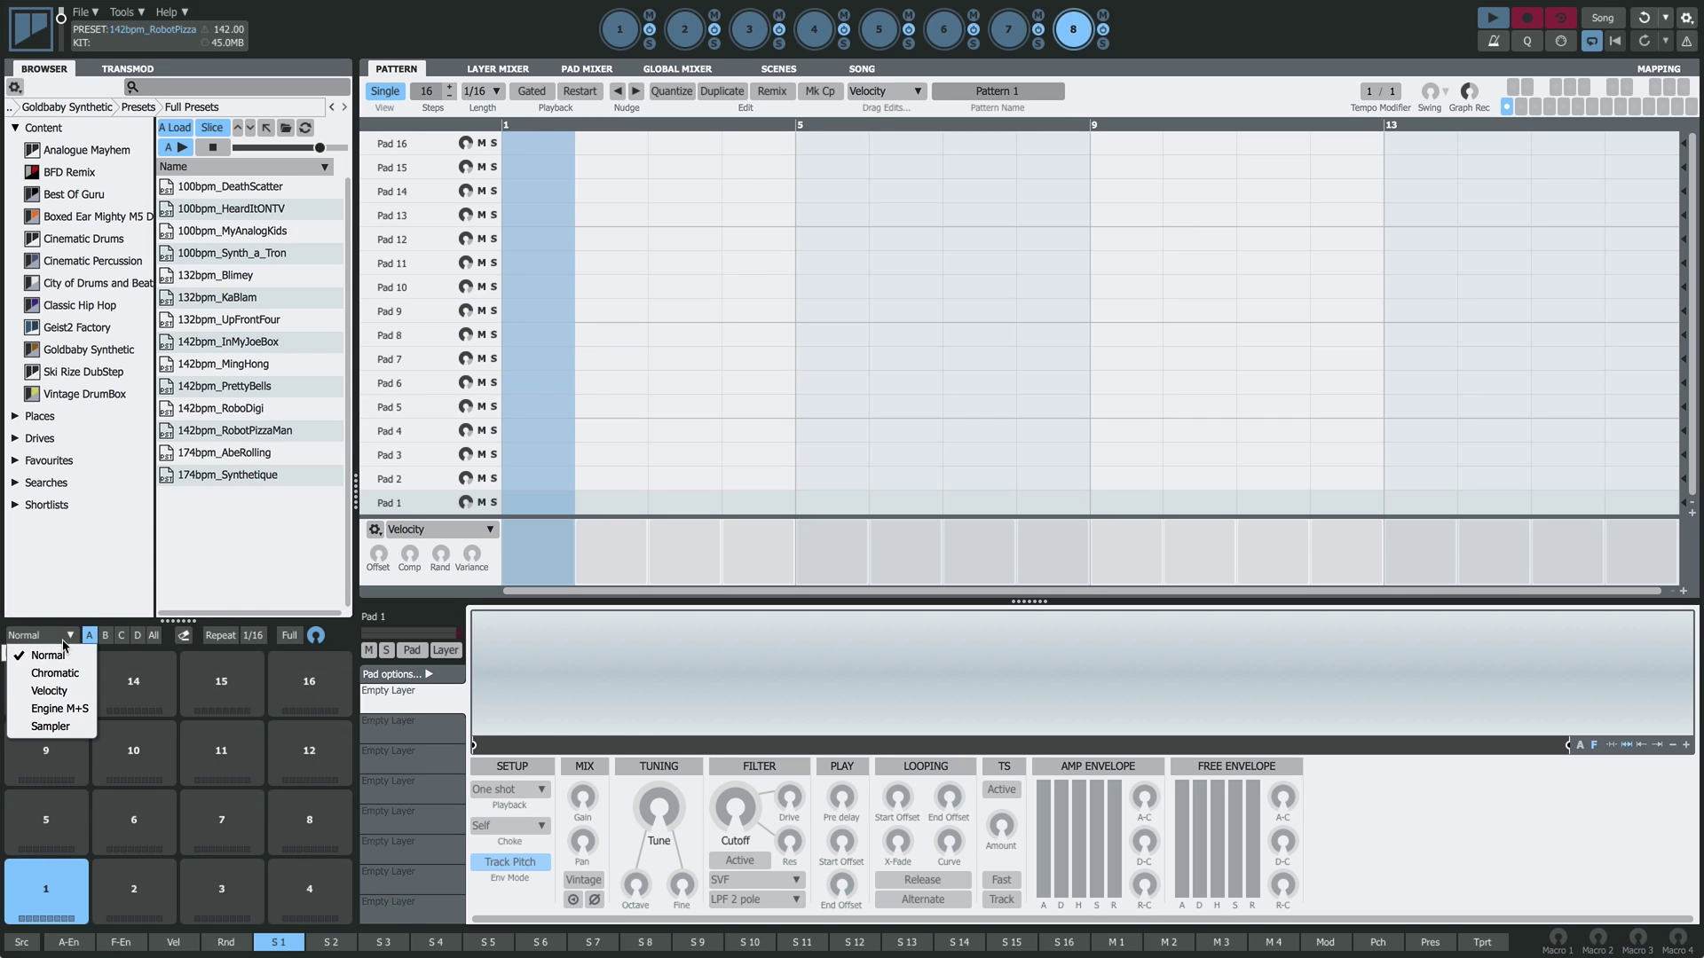
{"action": "left_click", "coordinate": [80, 728]}
{"action": "left_click", "coordinate": [135, 661]}
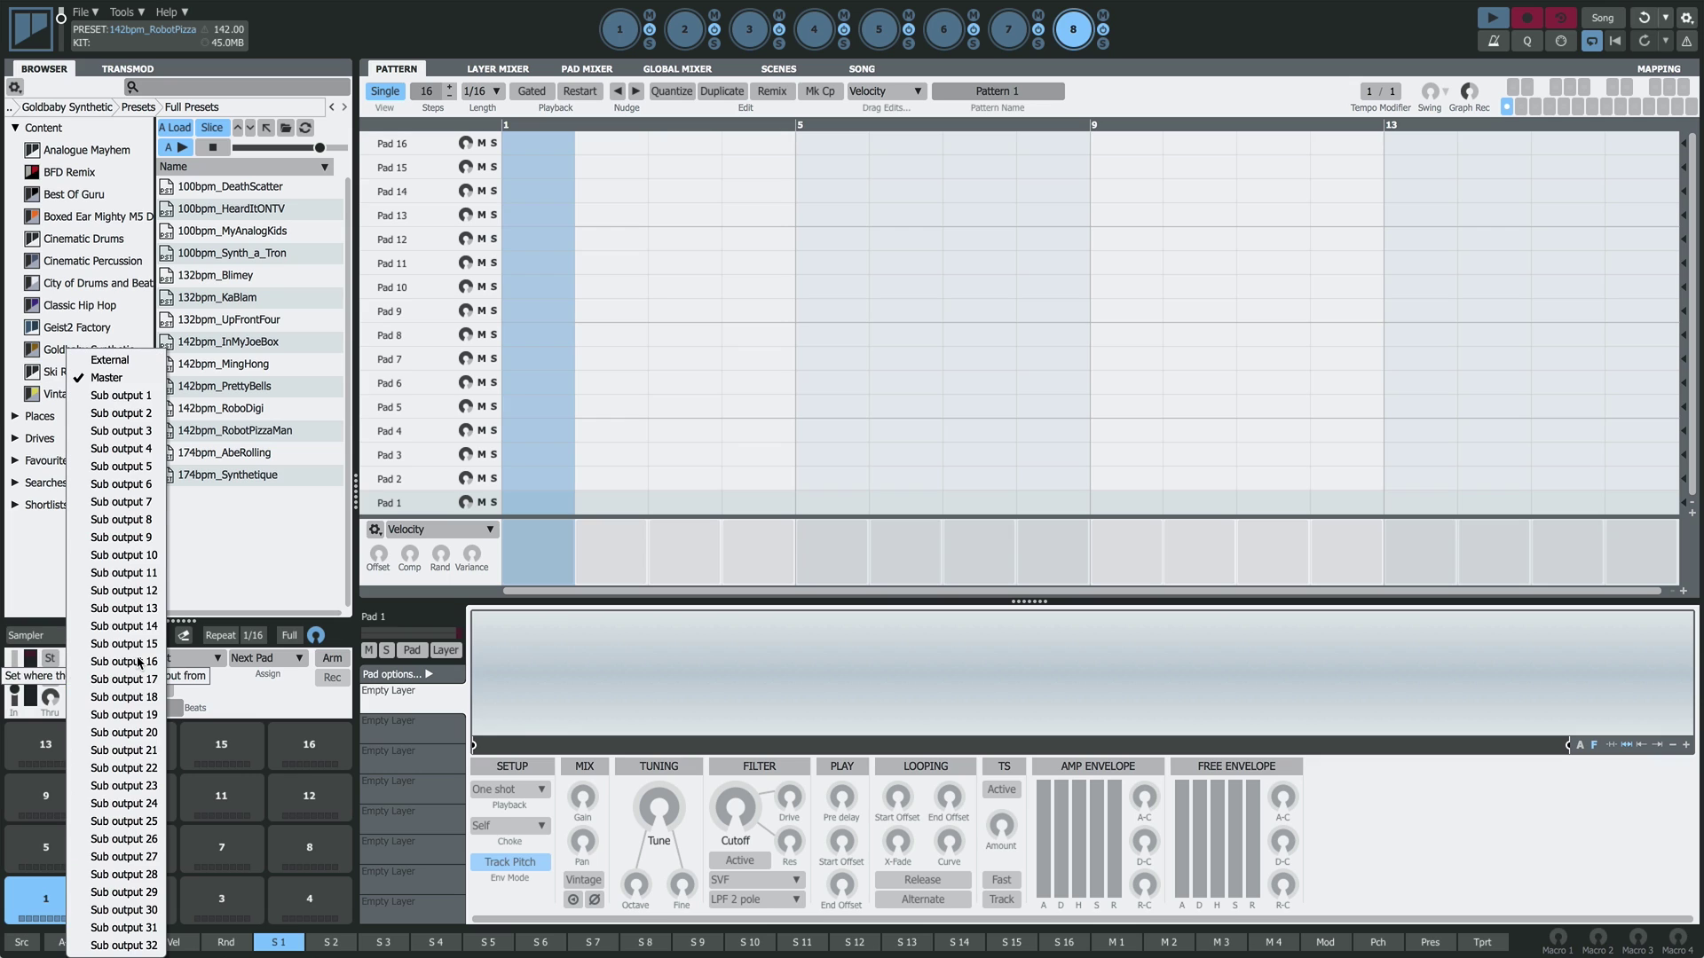
{"action": "left_click", "coordinate": [157, 382]}
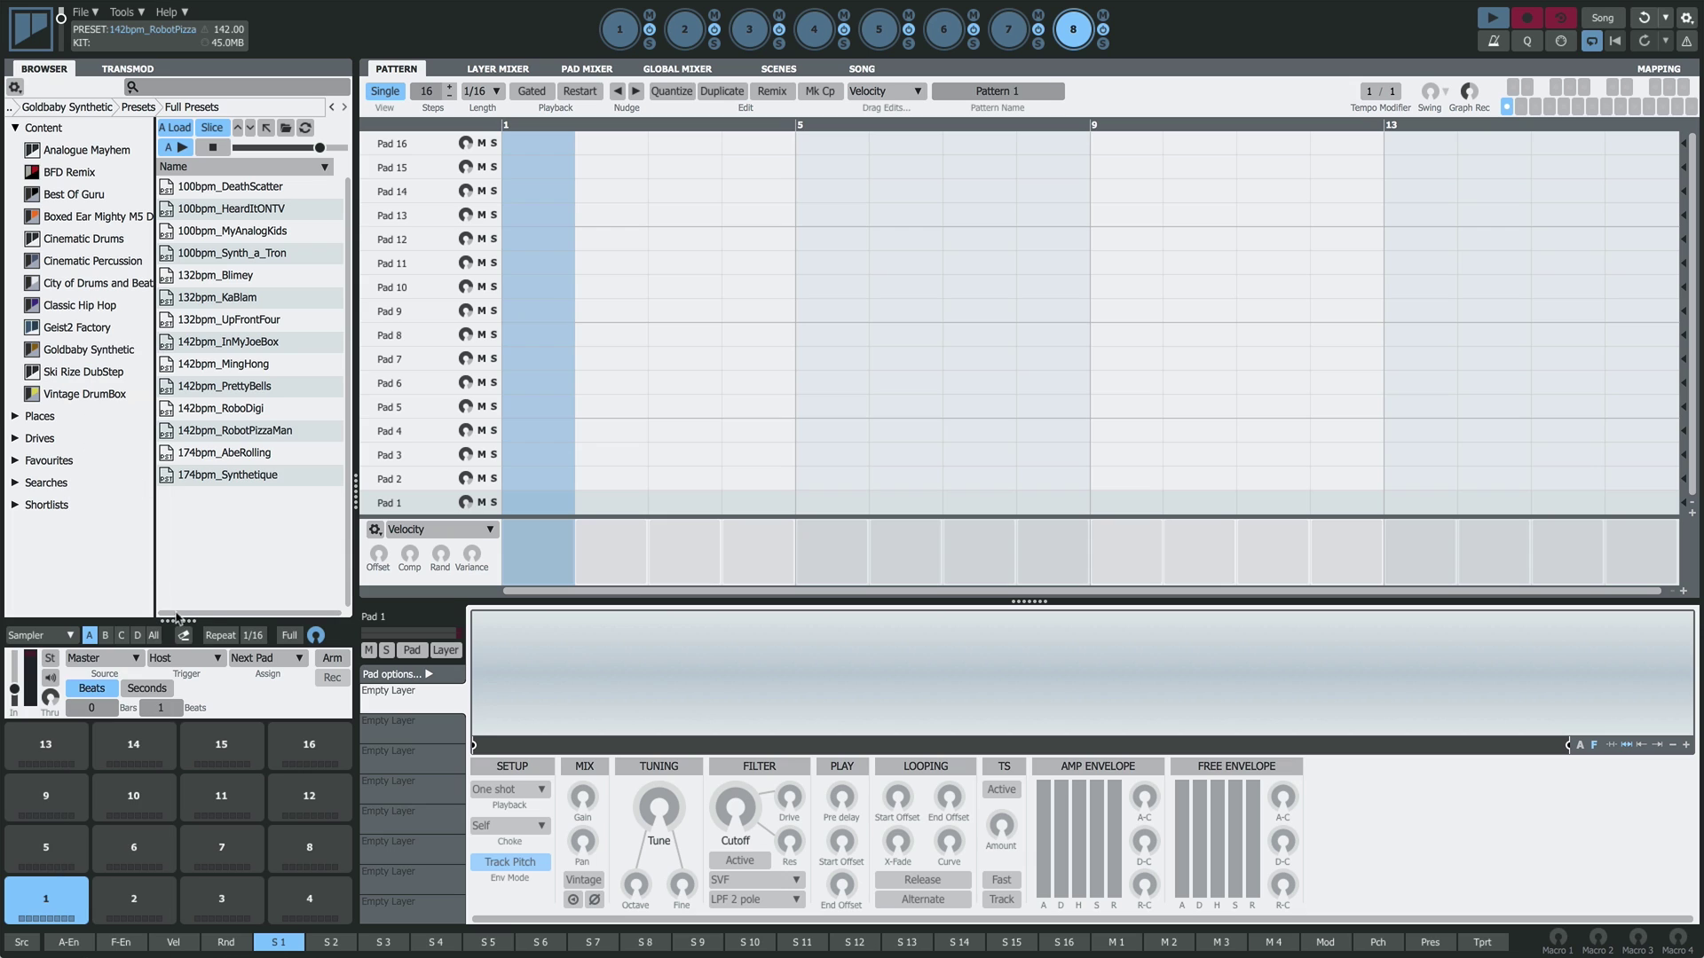
- Use Host as the sampling trigger with a duration of 0 bars and 1 beat
{"action": "left_click", "coordinate": [220, 661]}
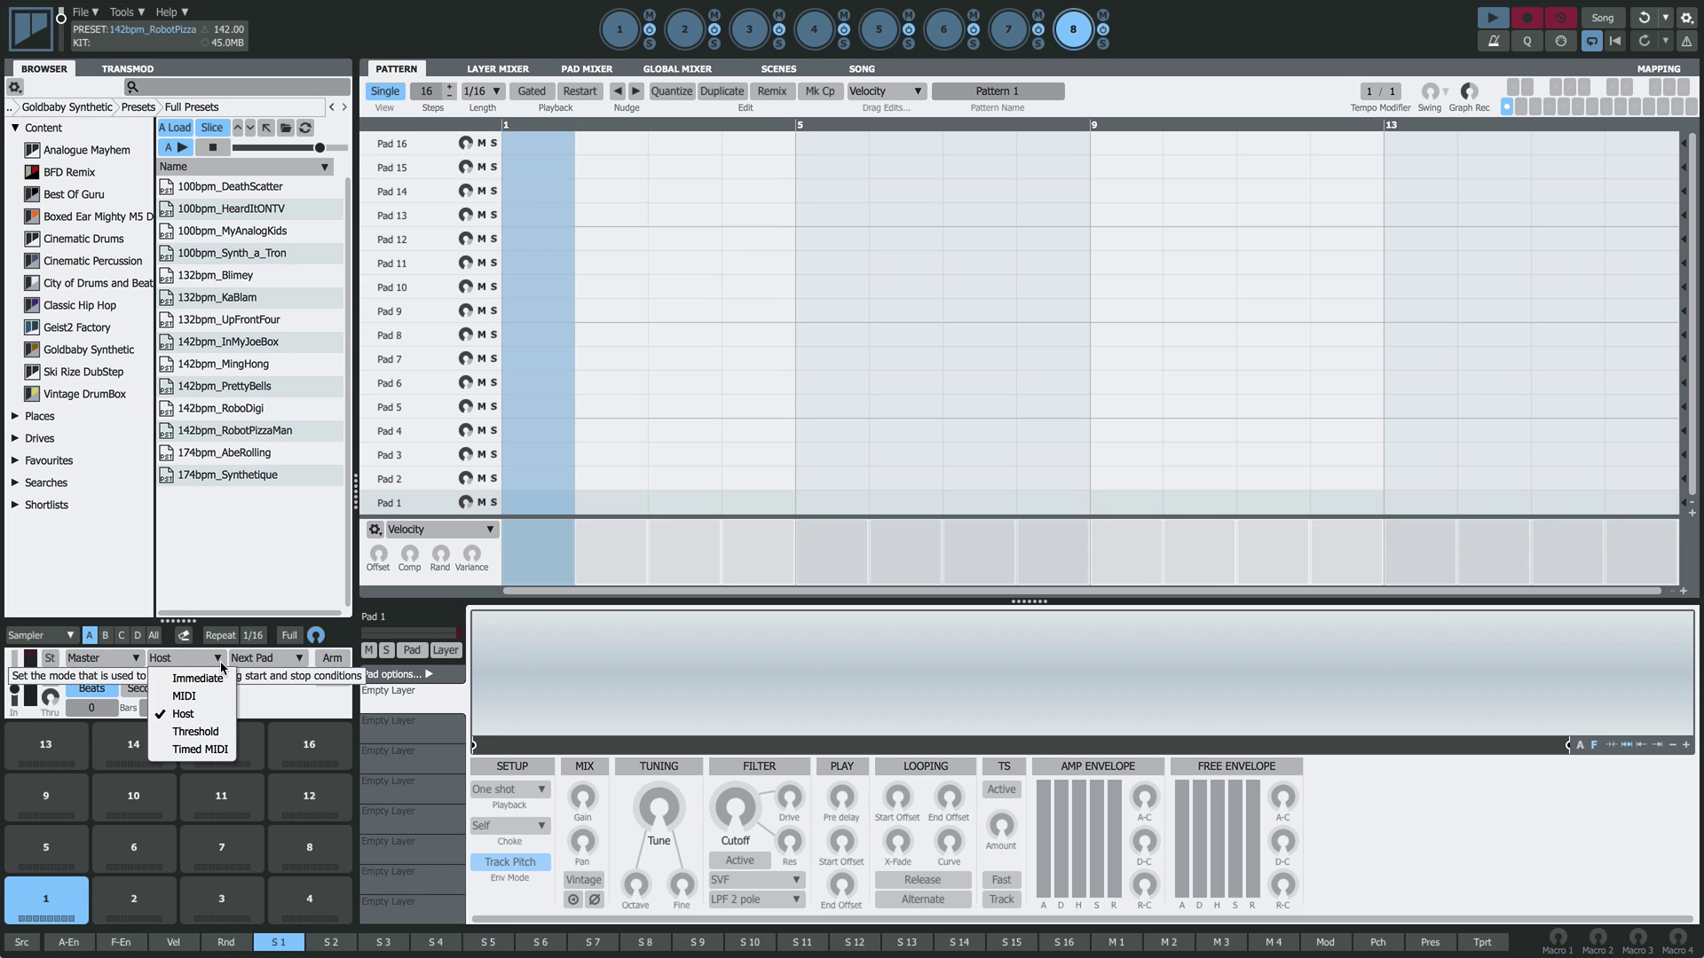
{"action": "left_click", "coordinate": [226, 721]}
{"action": "double_click", "coordinate": [107, 717]}
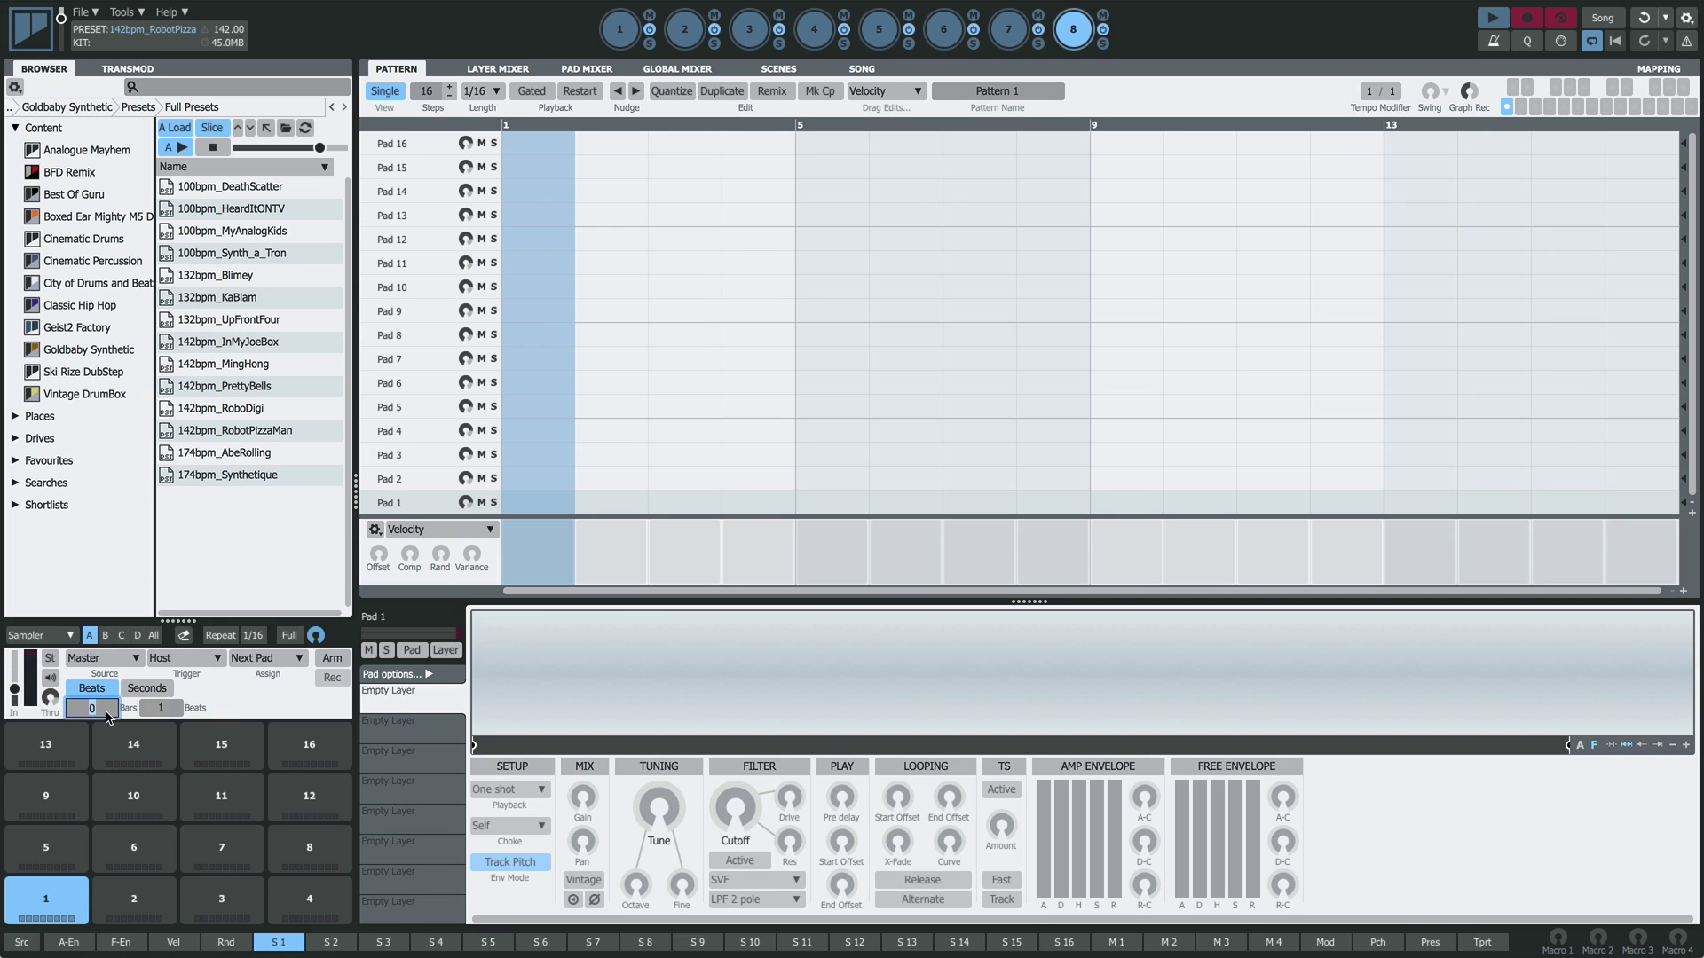
{"action": "double_click", "coordinate": [171, 715]}
- Keep the sampler's assignment on Next Pad and its input on Stereo
{"action": "left_click", "coordinate": [266, 659]}
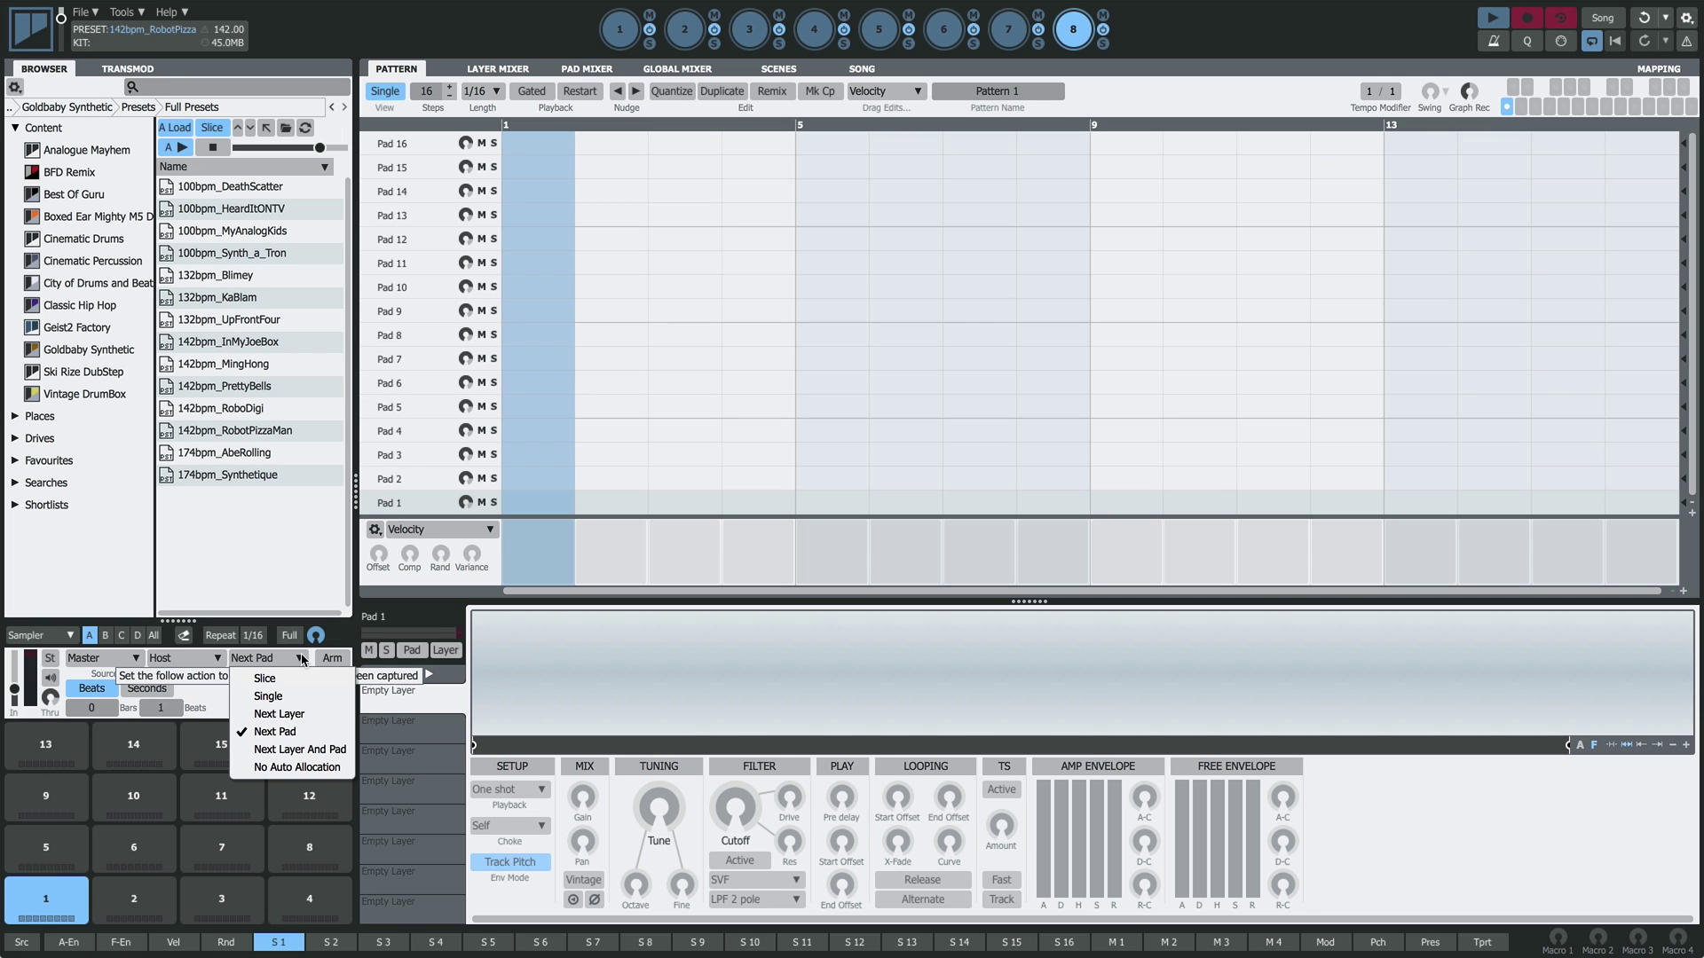
{"action": "left_click", "coordinate": [335, 733]}
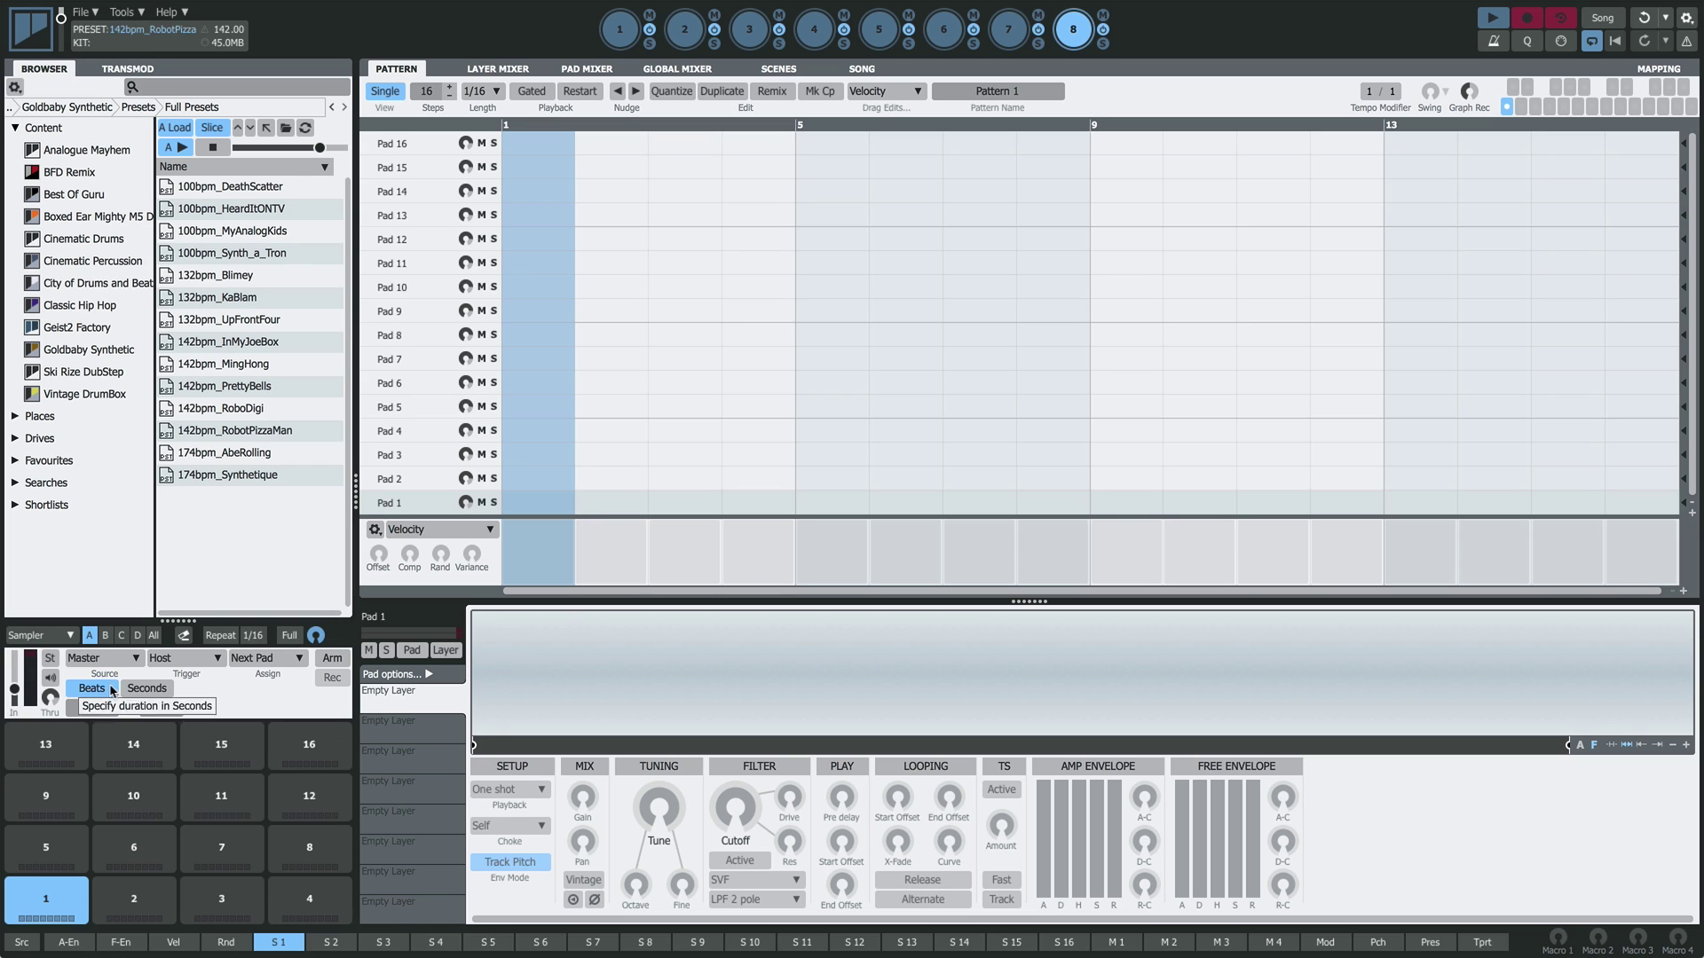
{"action": "left_click", "coordinate": [51, 659]}
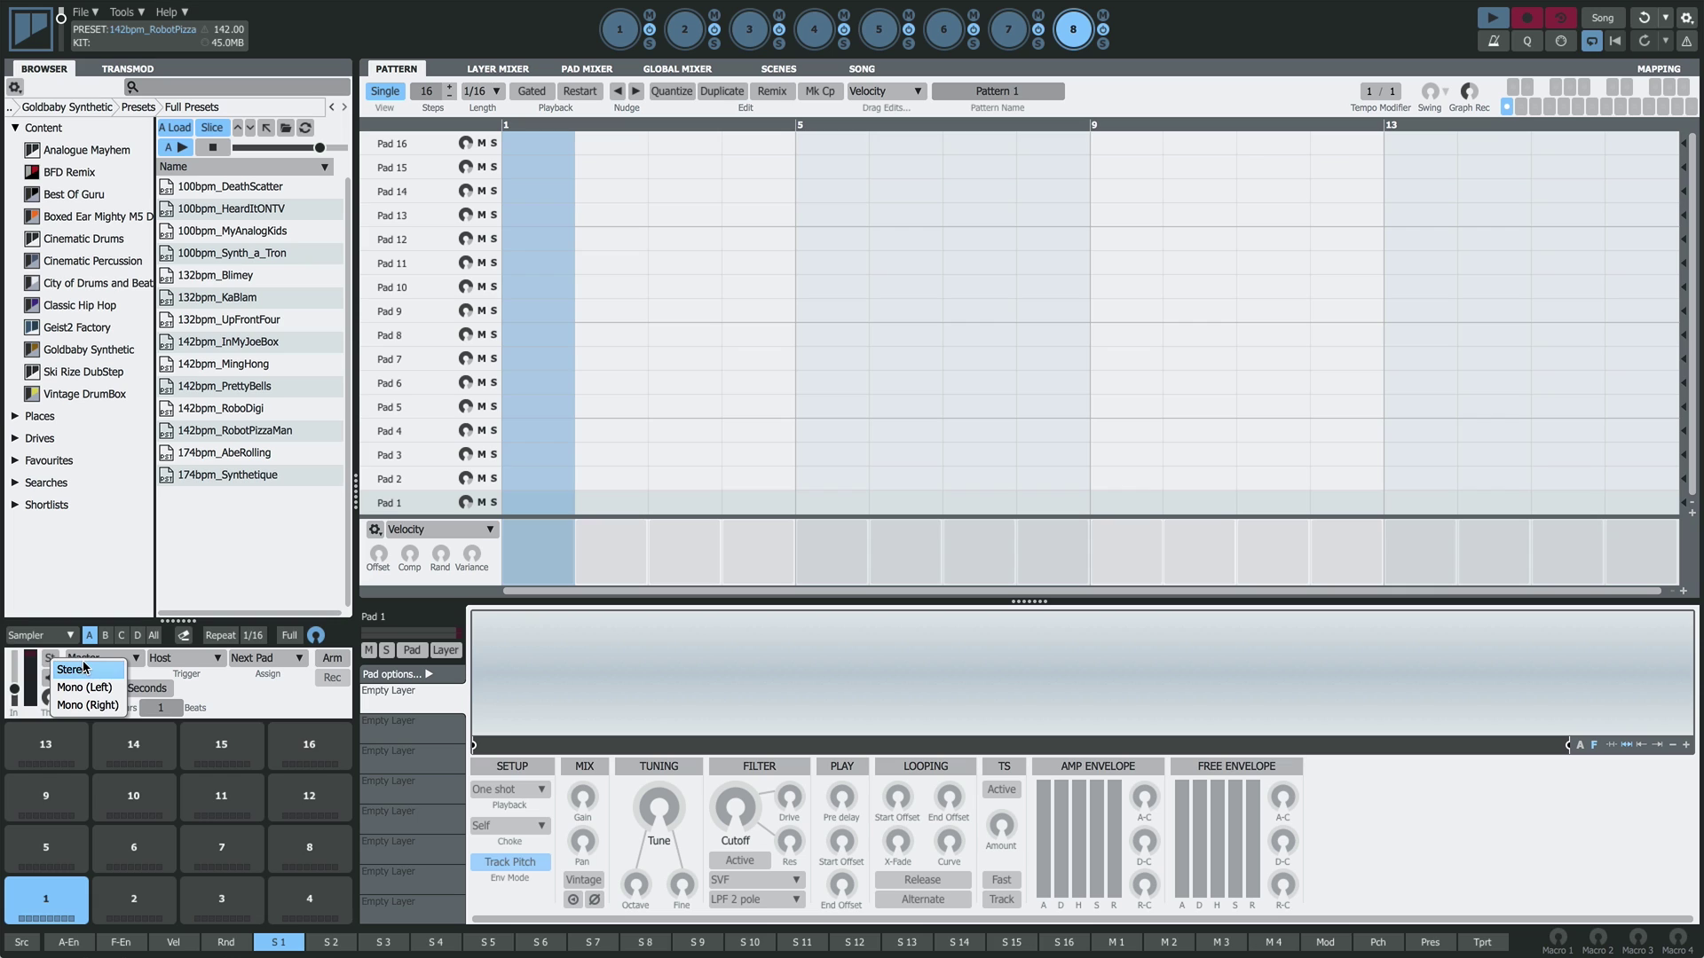
{"action": "left_click", "coordinate": [82, 669]}
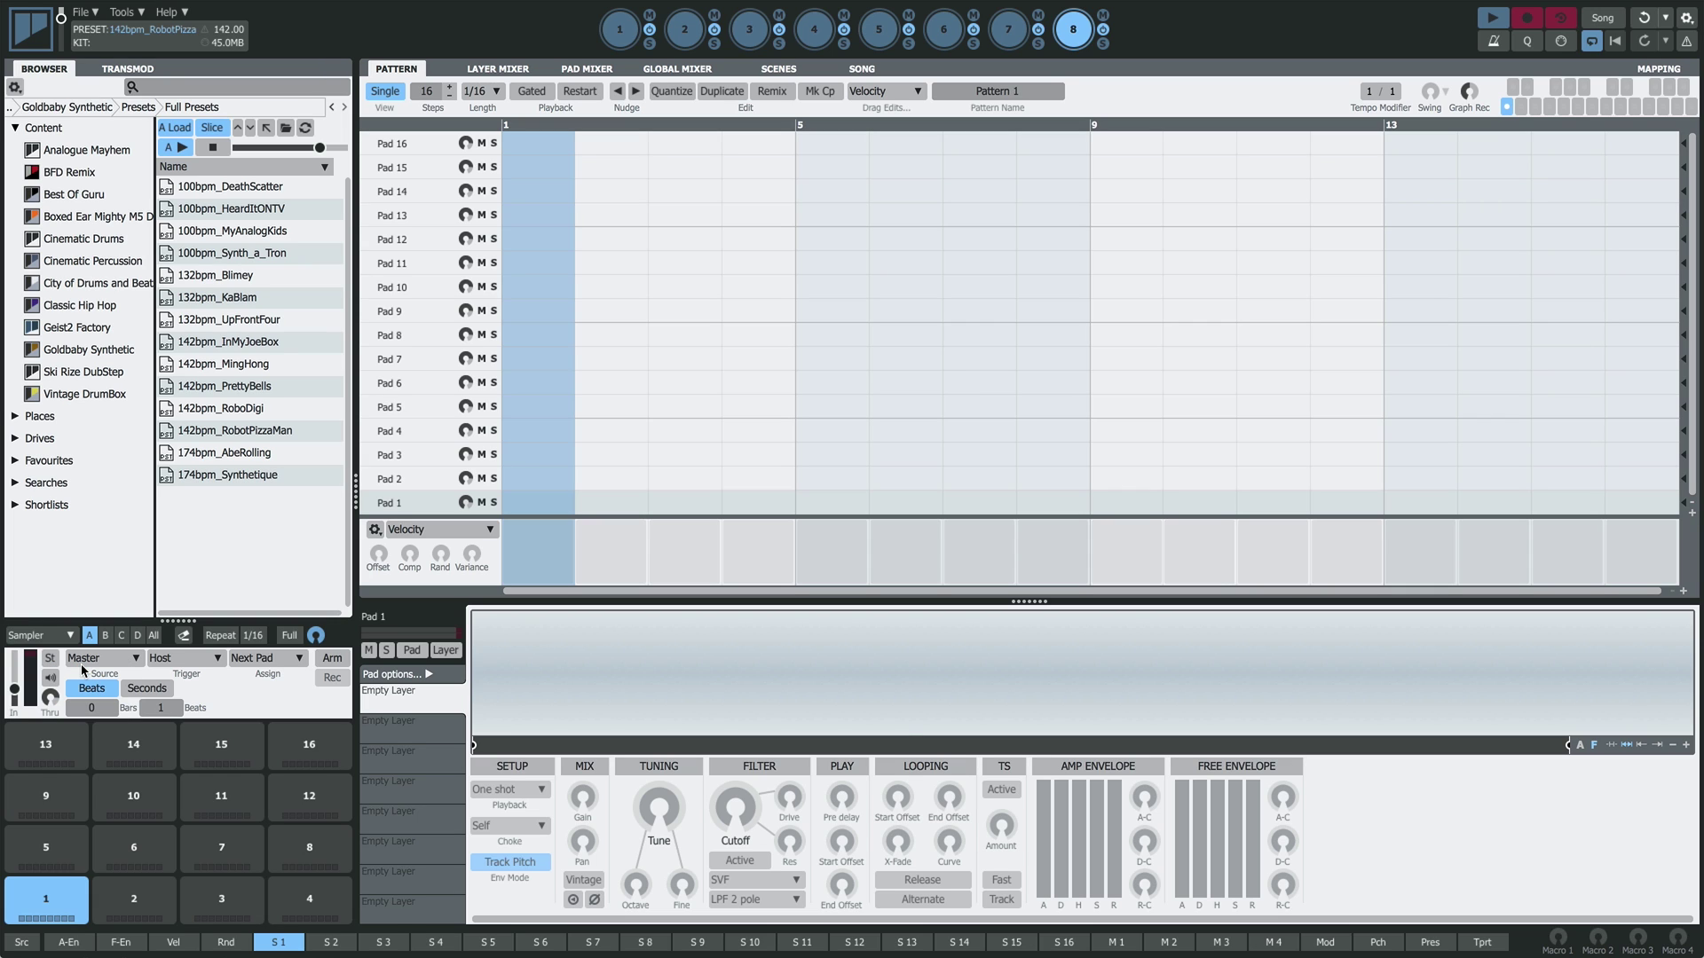
- Arm the sampler, run playback to capture the master output onto all sixteen pads, and disarm it
{"action": "left_click", "coordinate": [334, 660]}
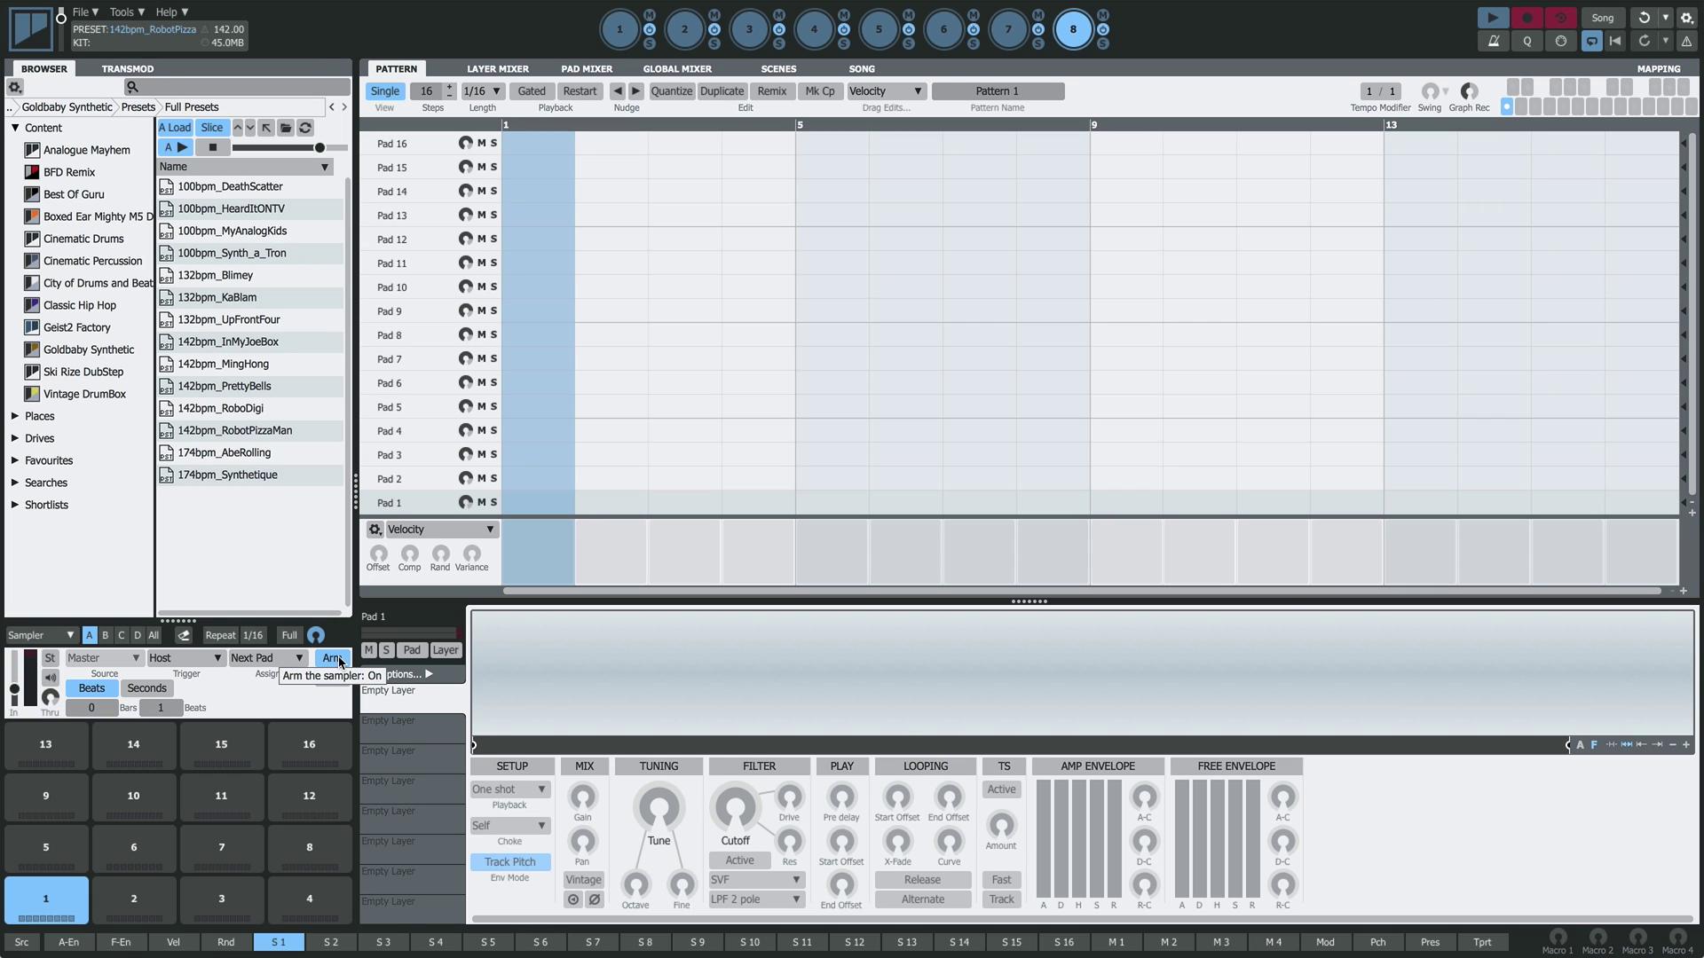
{"action": "key", "text": "space"}
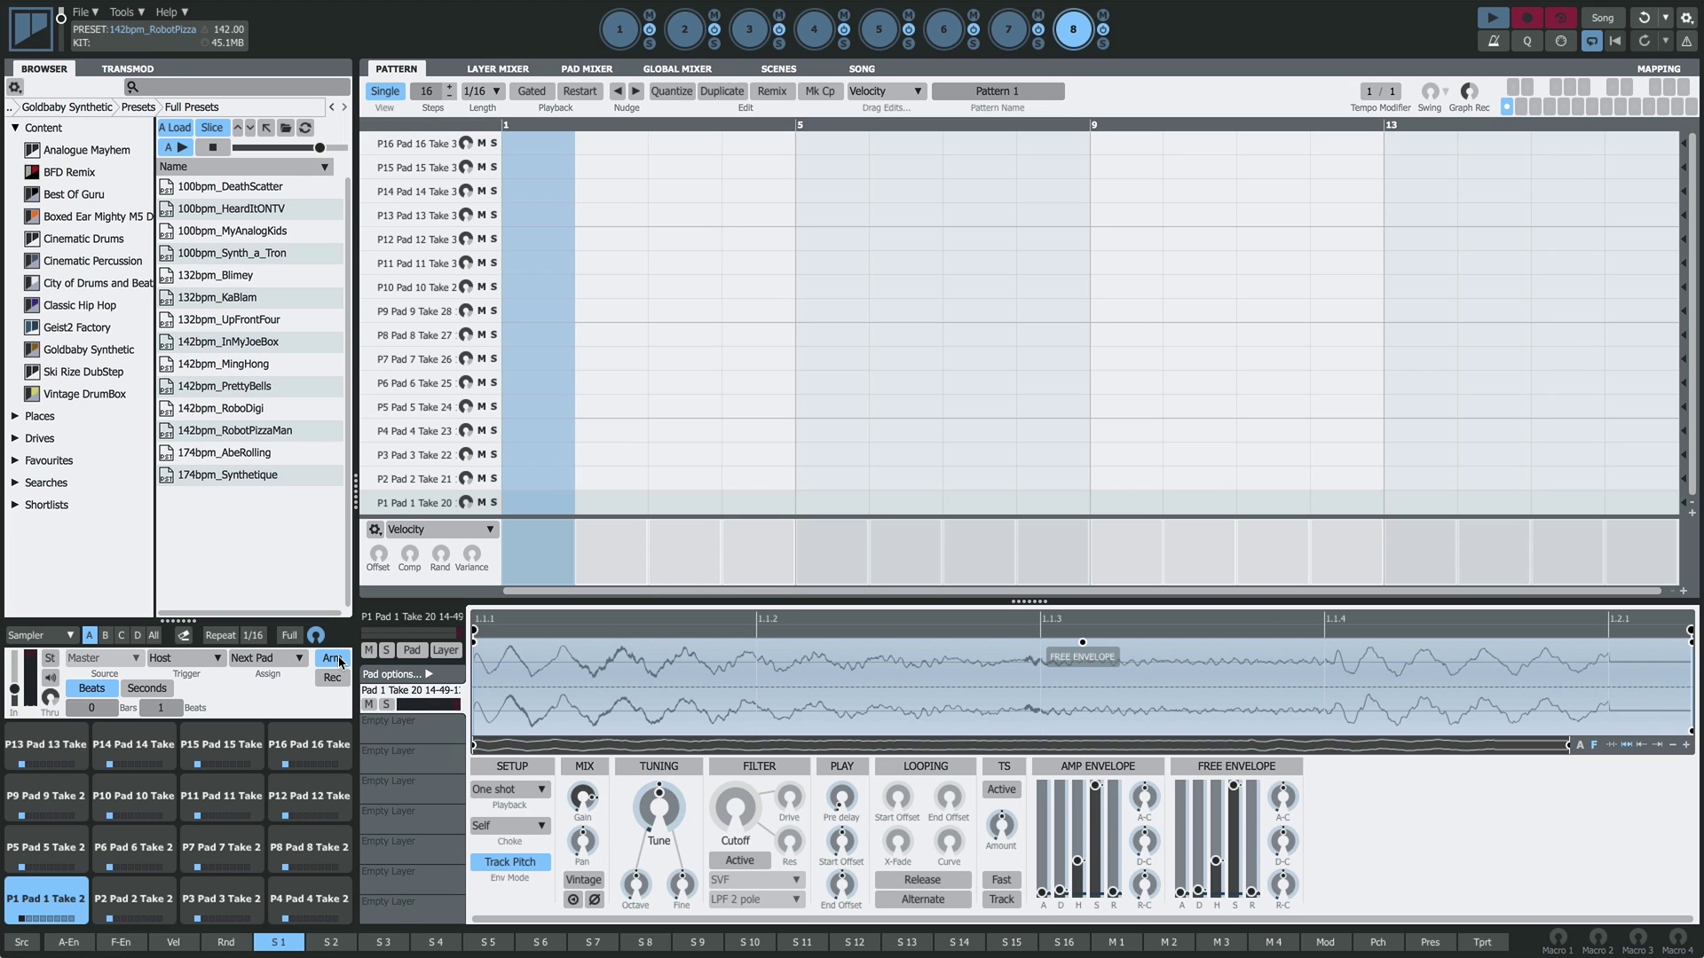
{"action": "left_click", "coordinate": [336, 661]}
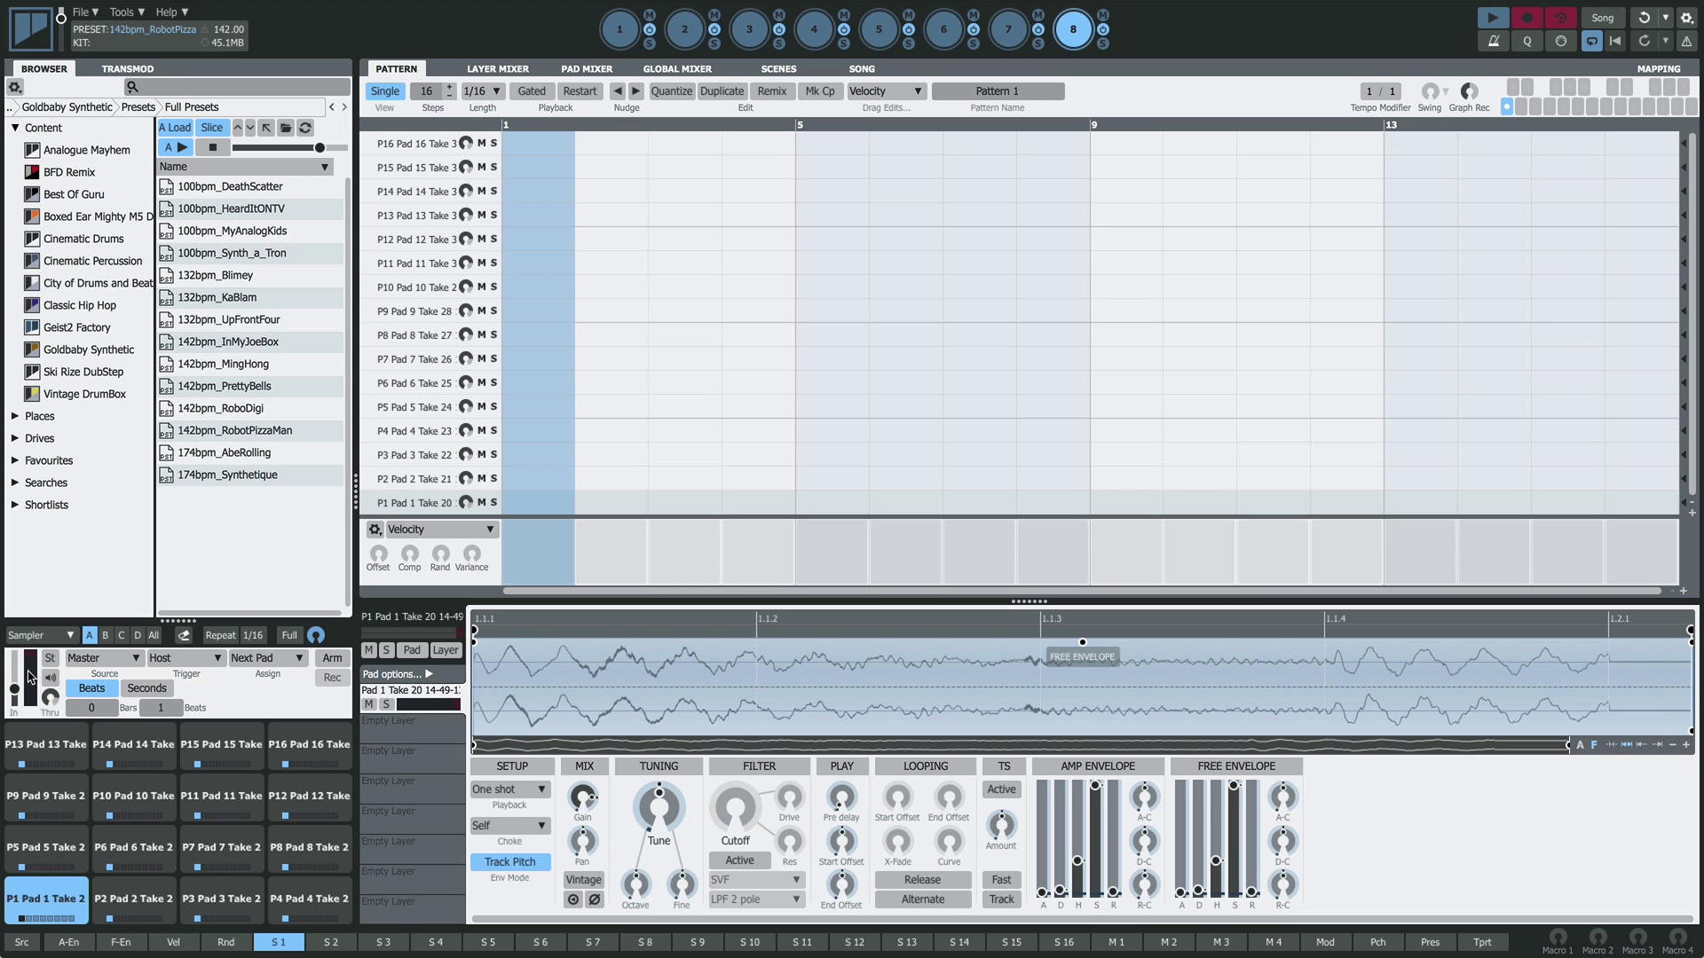
- Return the pads to Normal mode and audition several of the newly sampled pads, finishing on pad 1
{"action": "left_click", "coordinate": [43, 635]}
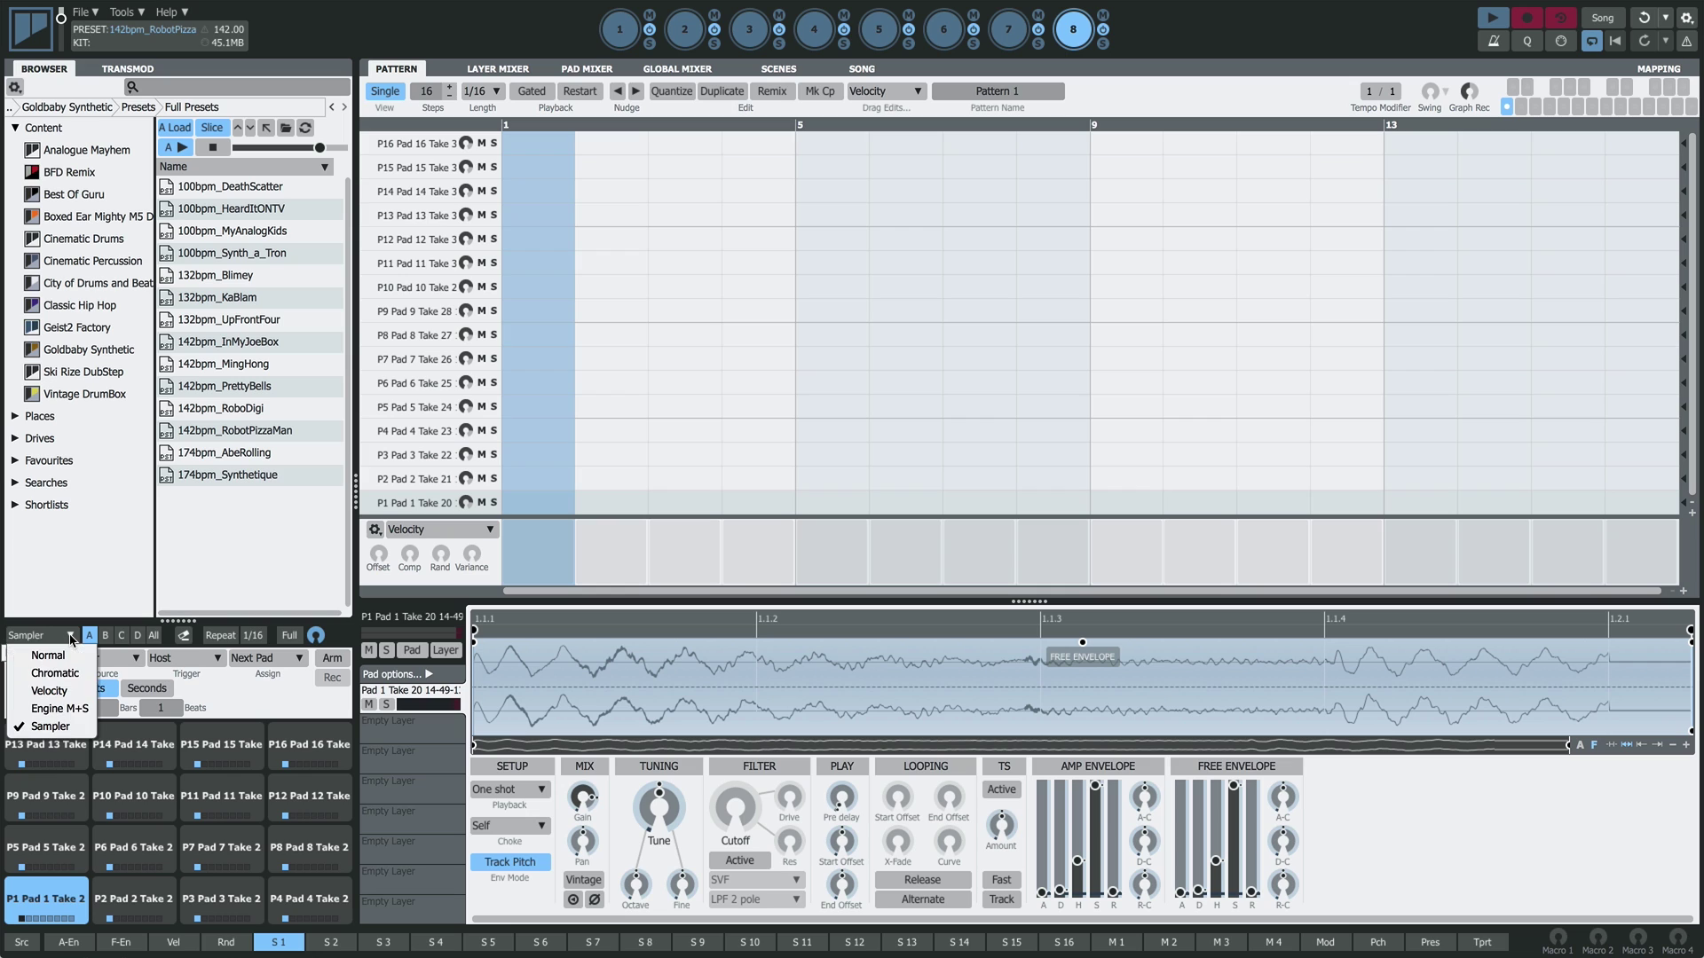
{"action": "left_click", "coordinate": [49, 656]}
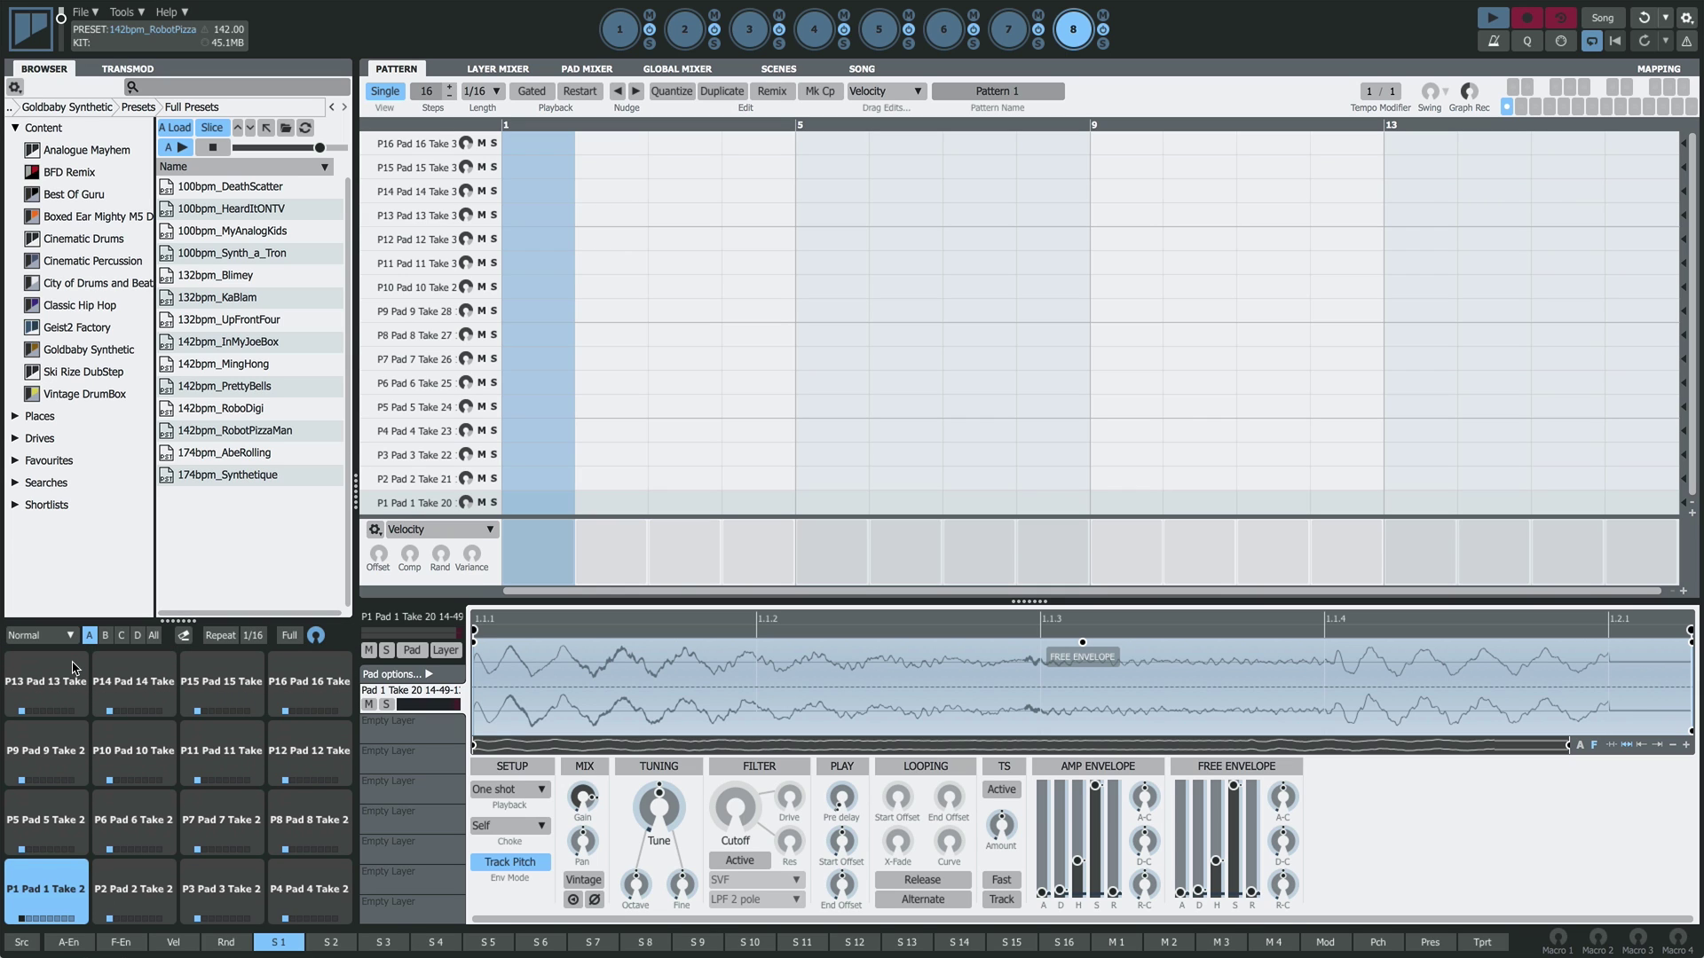
{"action": "left_click", "coordinate": [149, 916]}
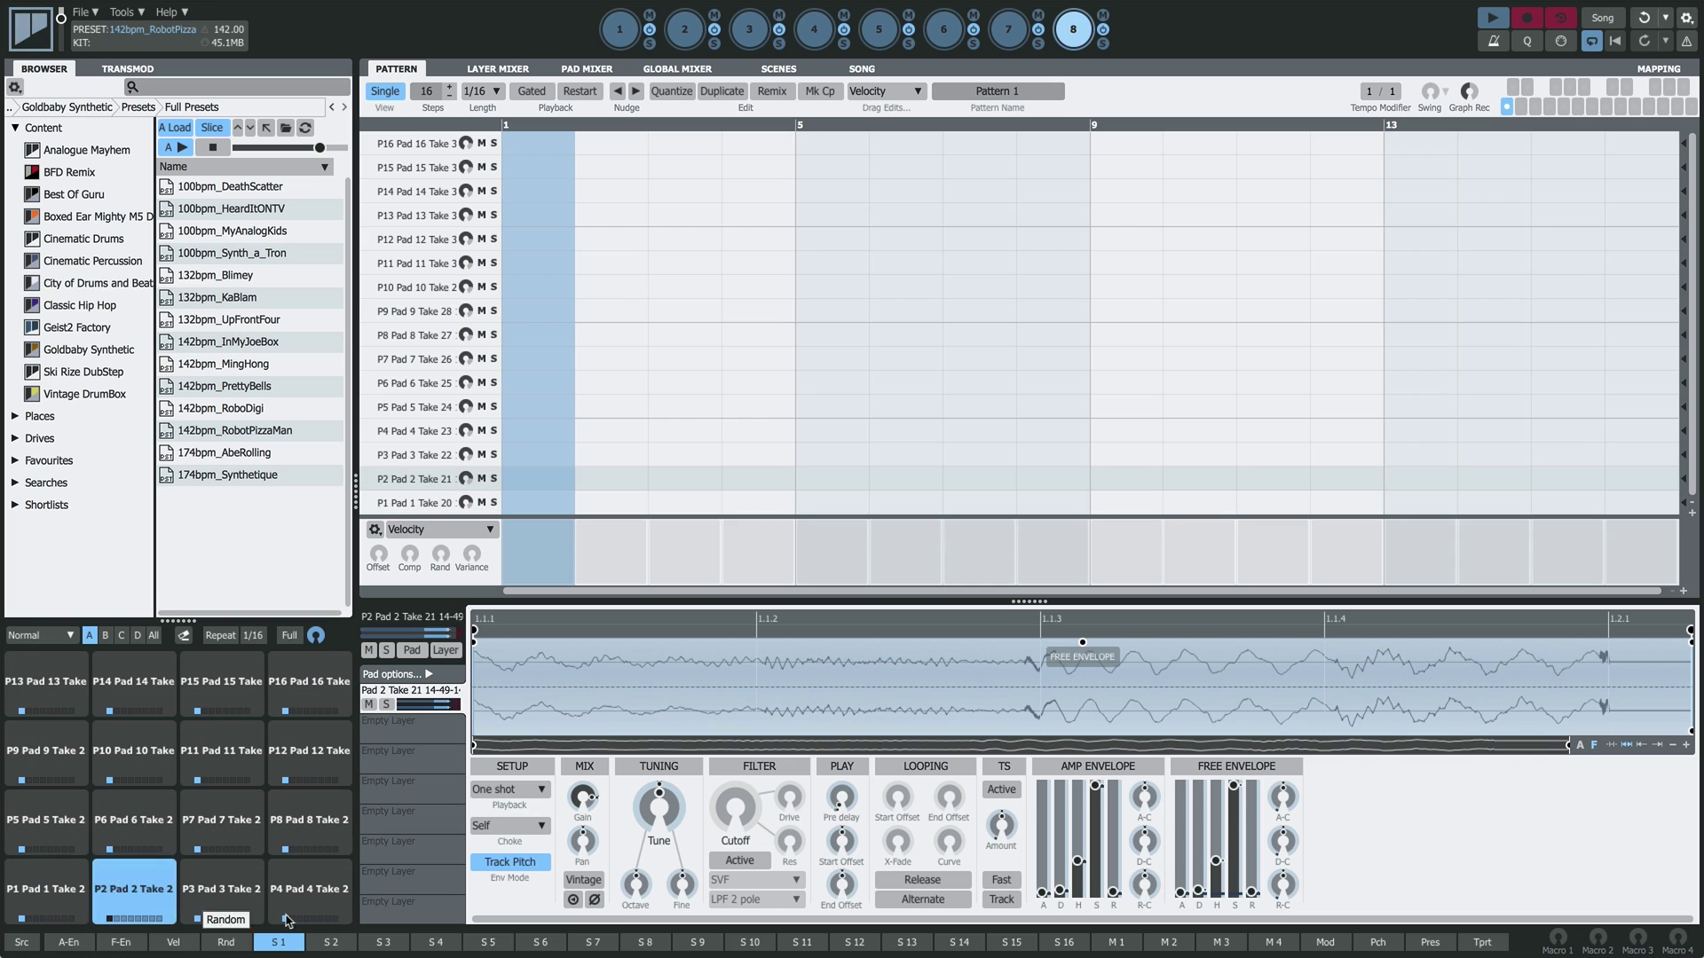
{"action": "left_click", "coordinate": [302, 826]}
{"action": "left_click", "coordinate": [310, 754]}
{"action": "left_click", "coordinate": [221, 754]}
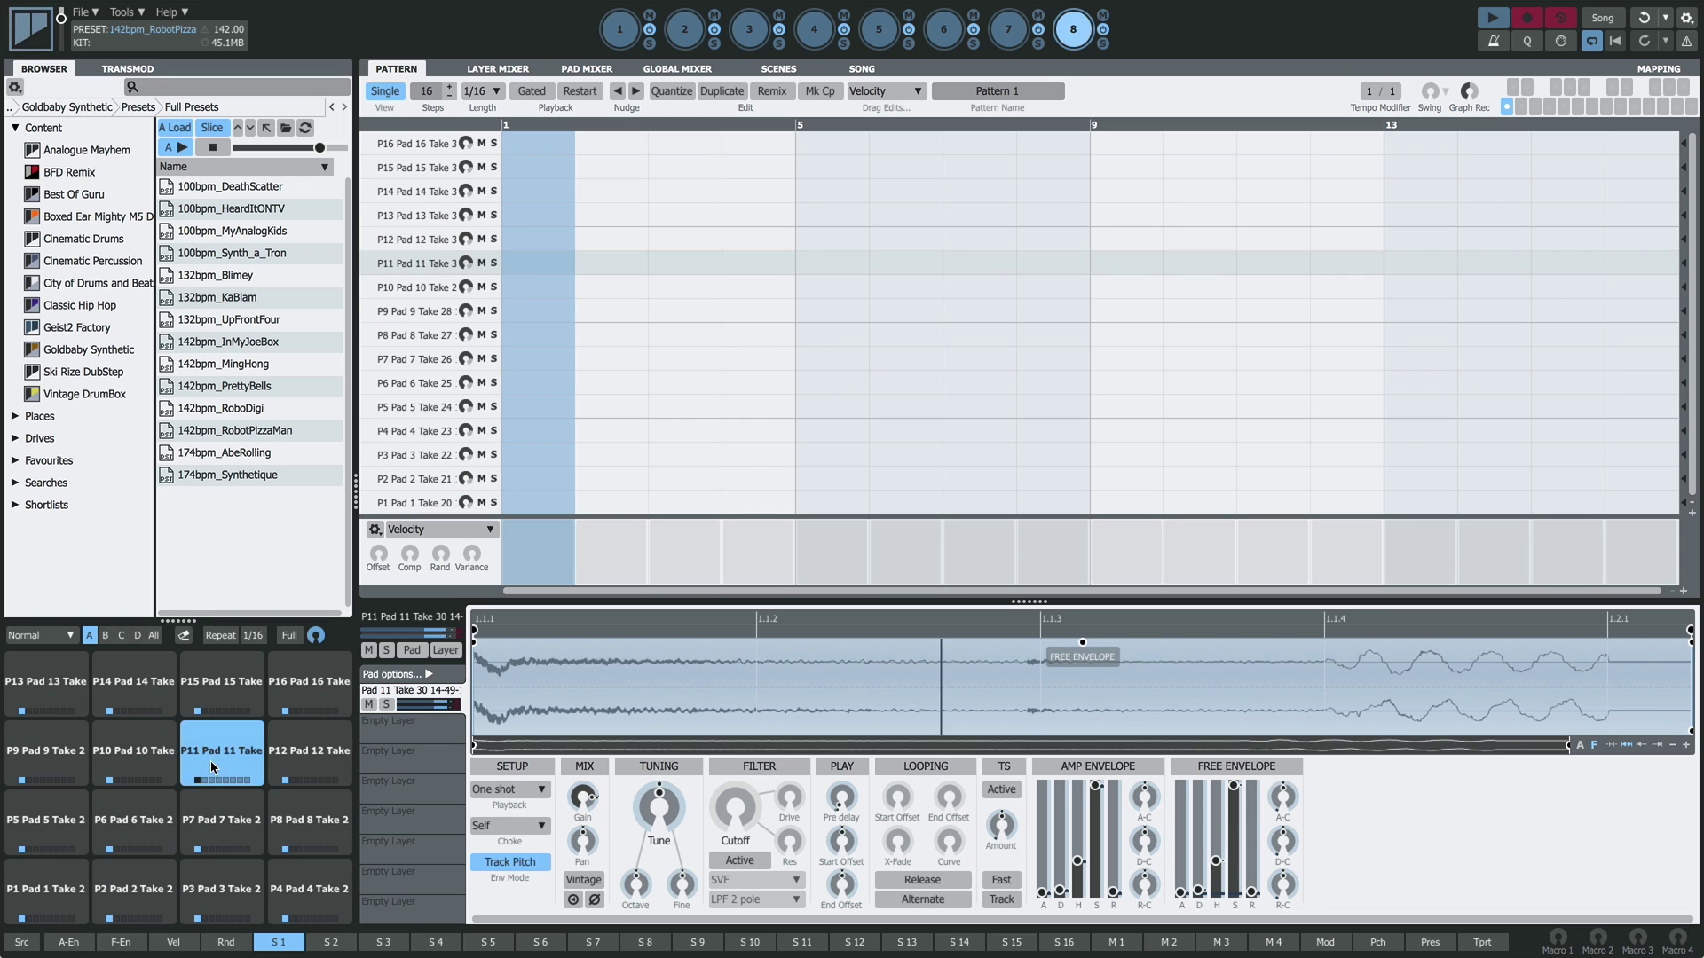
{"action": "left_click", "coordinate": [133, 755]}
{"action": "left_click", "coordinate": [118, 843]}
{"action": "left_click", "coordinate": [47, 881]}
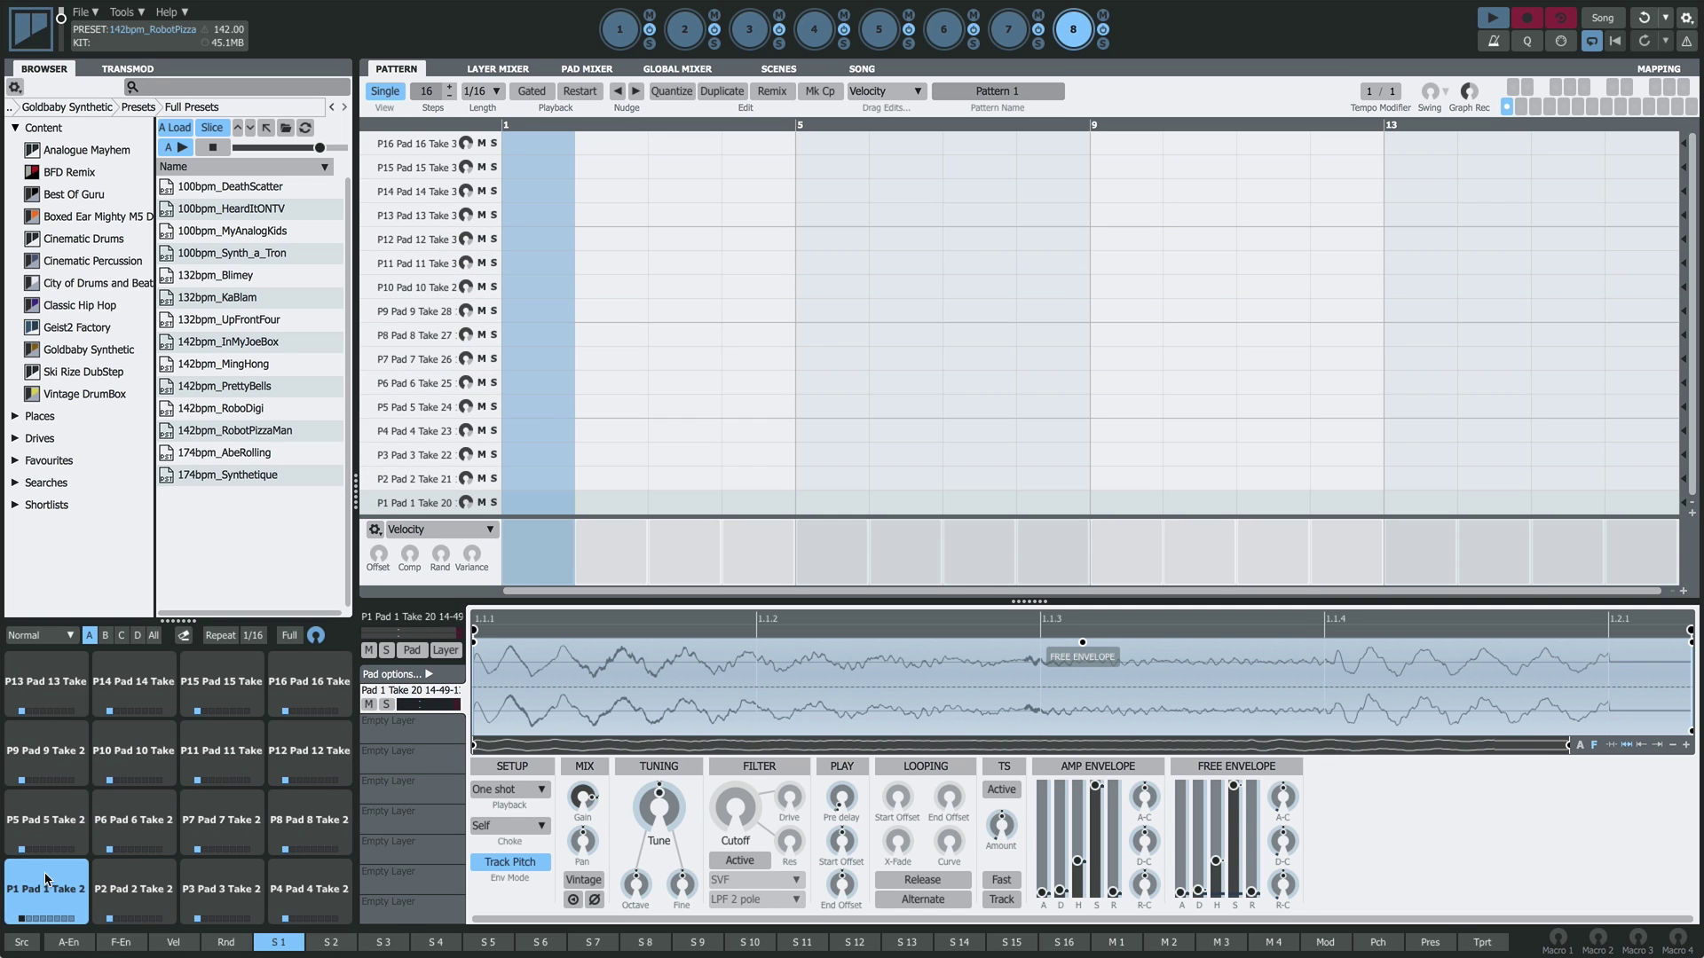
- Place pads 1, 2, 3 and 5 on steps 1, 5, 9 and 13, and audition the pattern with engine 8 soloed
{"action": "left_click", "coordinate": [555, 503]}
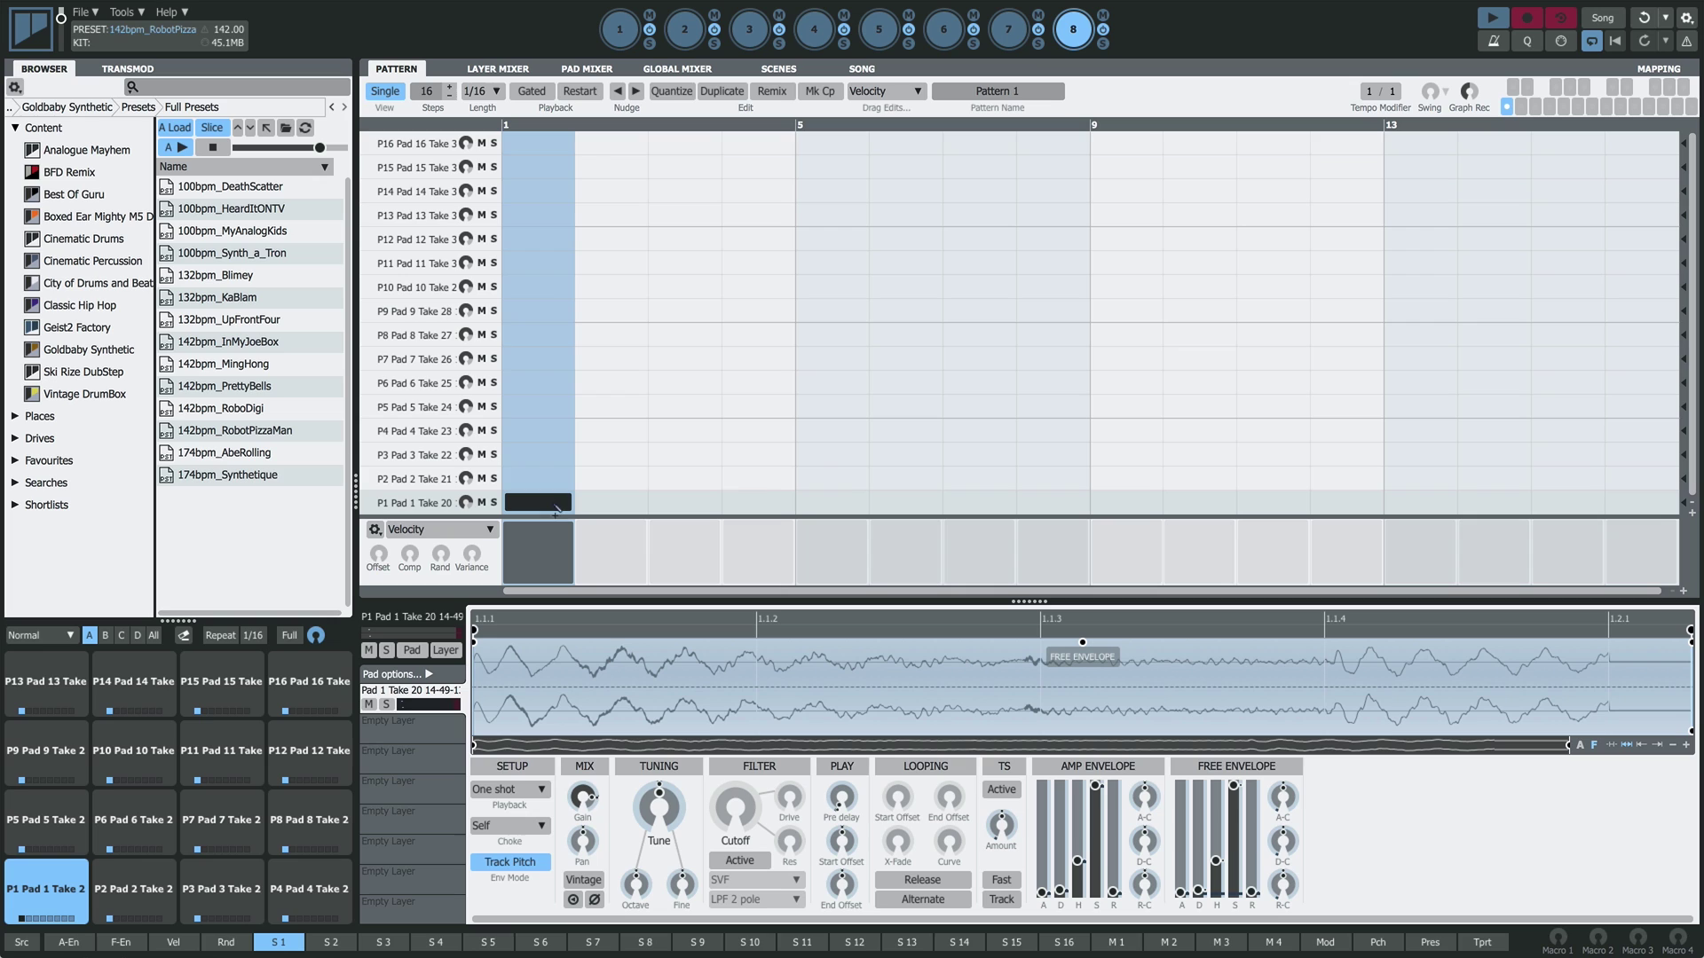
{"action": "left_click", "coordinate": [834, 479]}
{"action": "left_click", "coordinate": [1138, 455]}
{"action": "left_click", "coordinate": [1439, 407]}
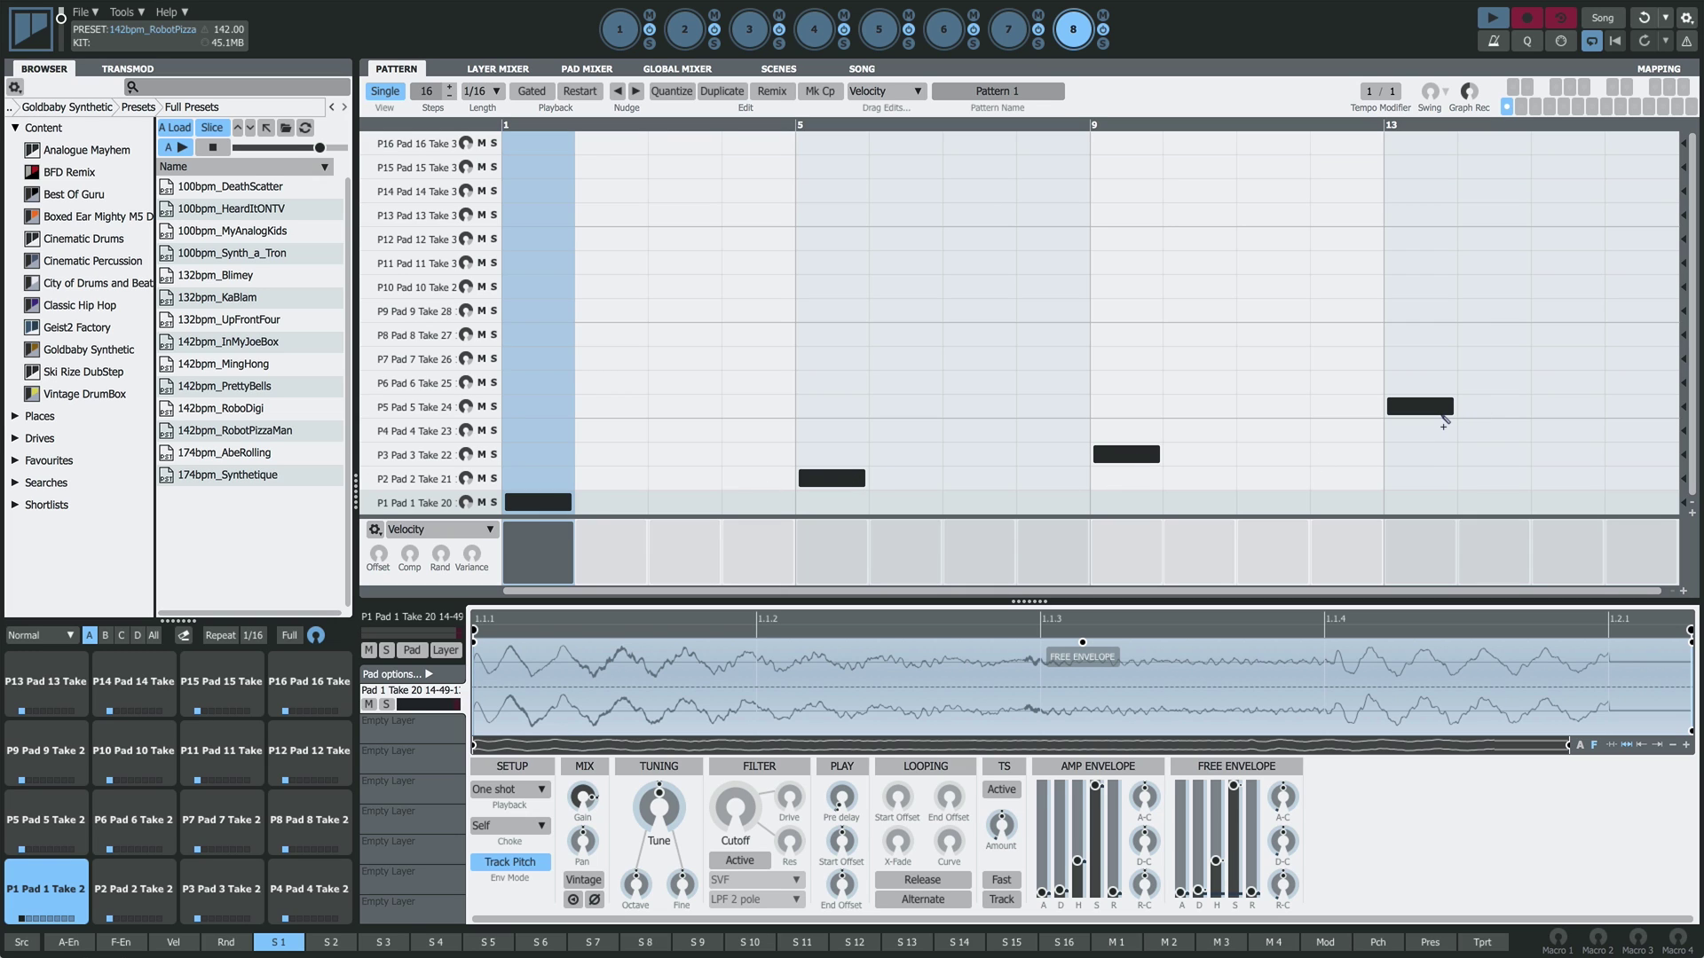
{"action": "left_click", "coordinate": [1105, 45]}
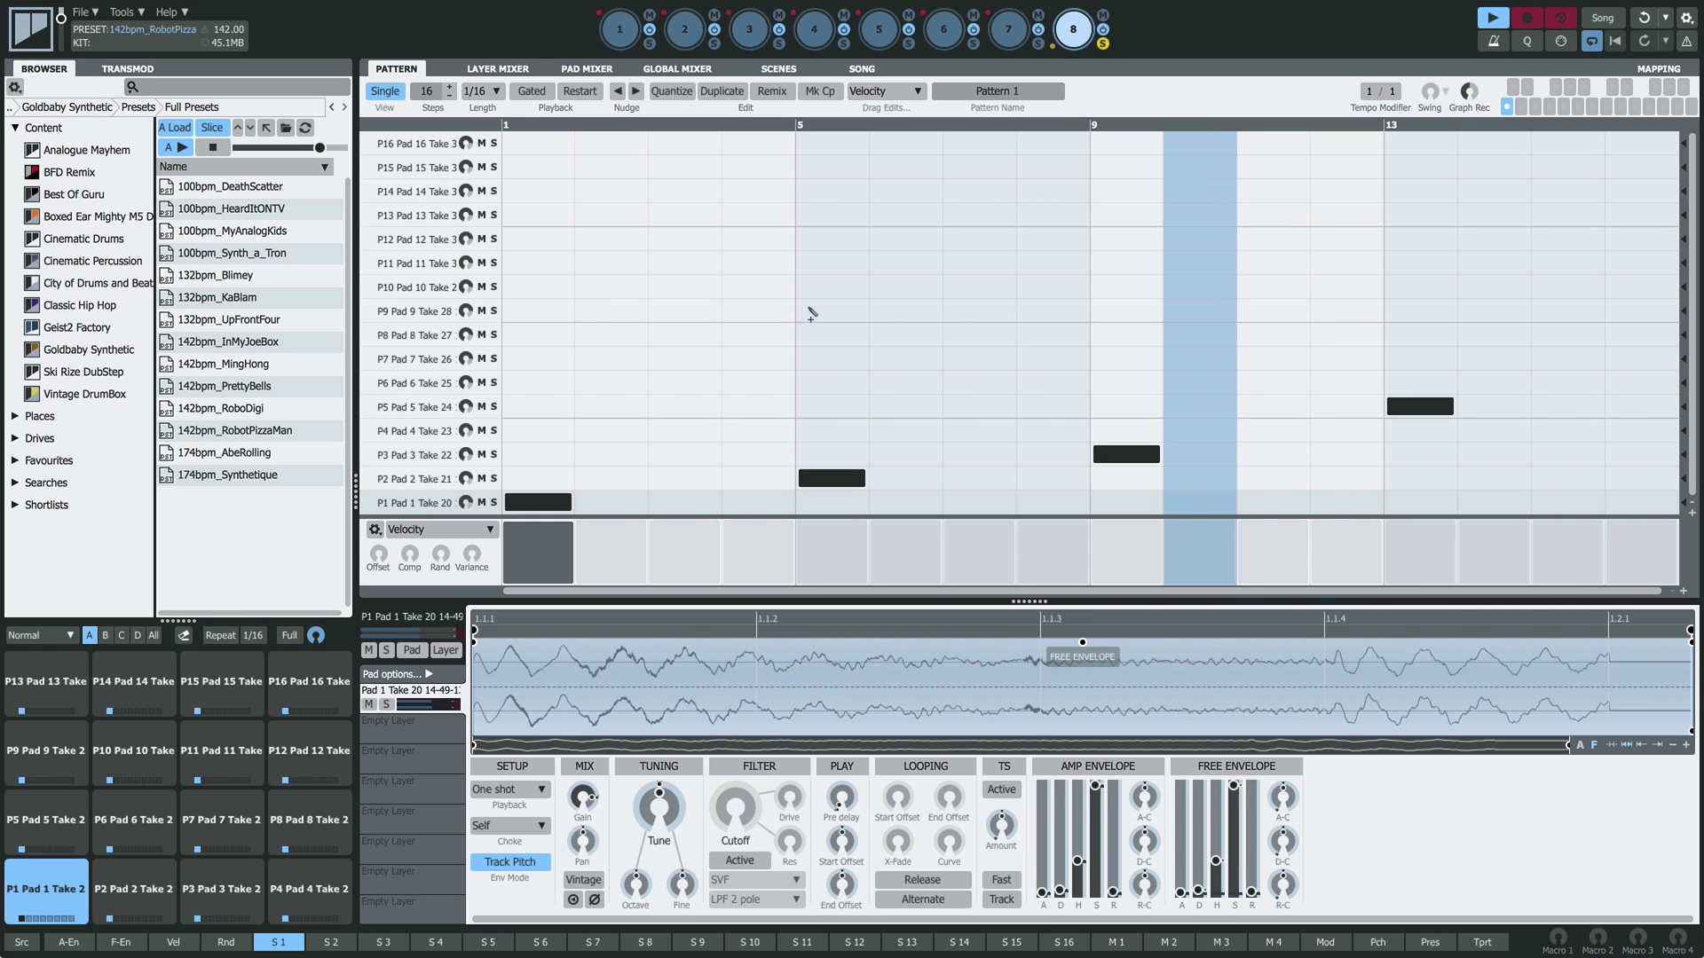
{"action": "key", "text": "space"}
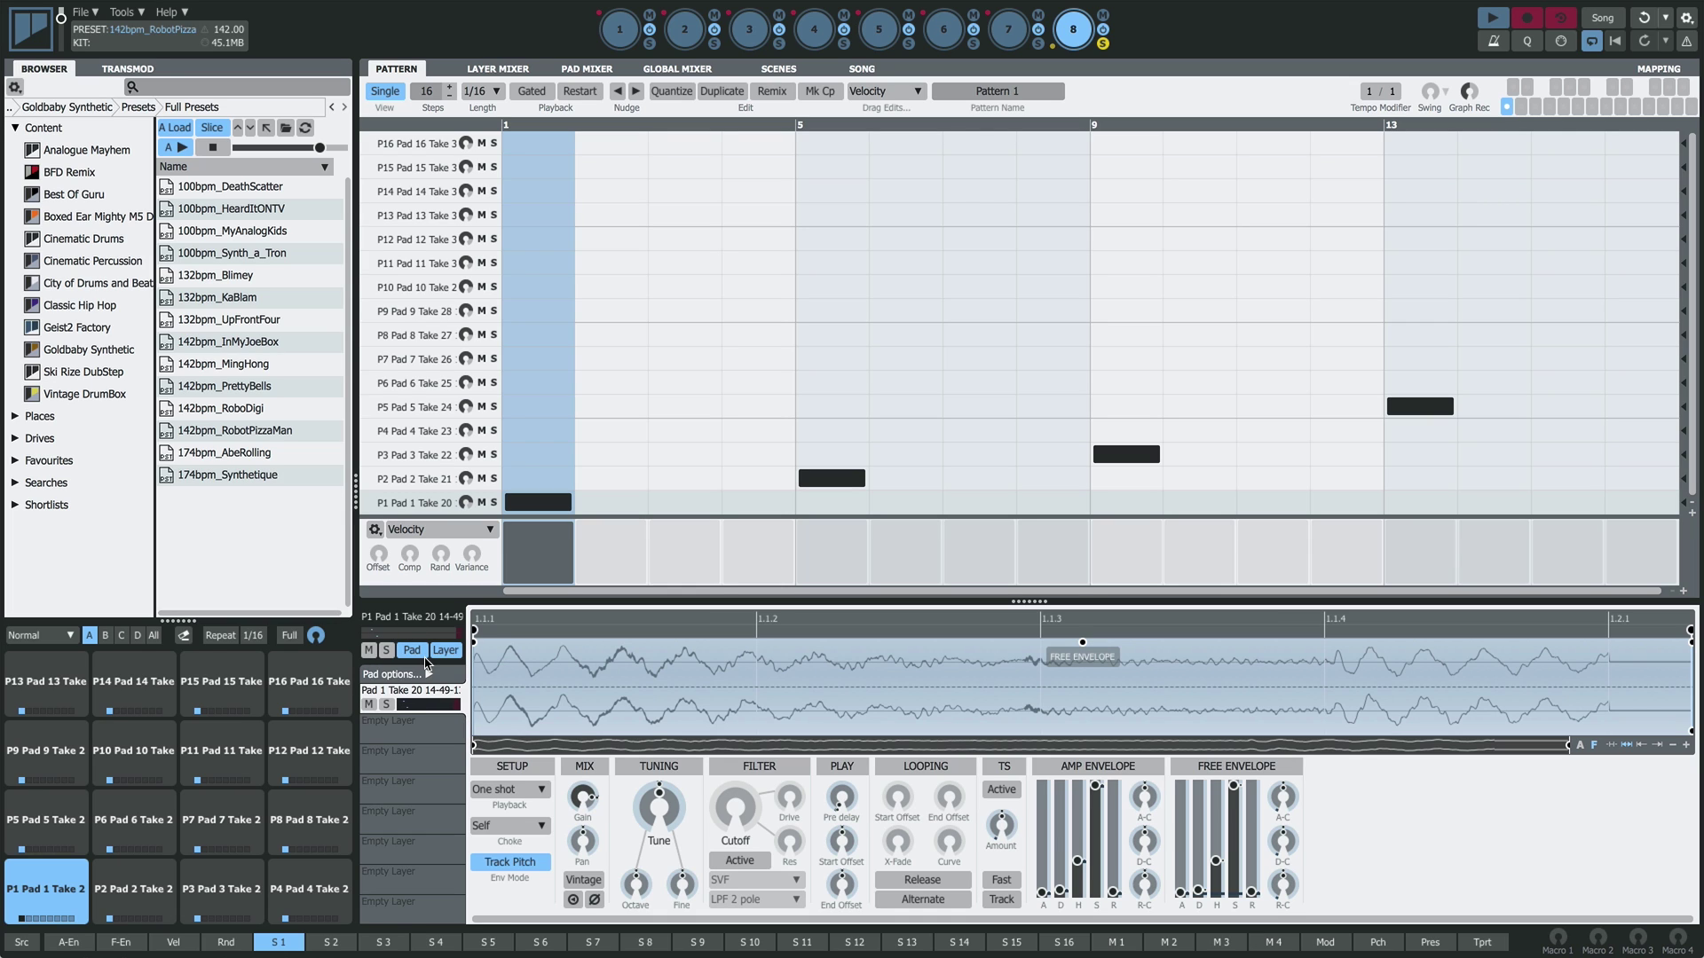
- Set the choke mode to Self + Other with pads and layers linked for editing
{"action": "left_click", "coordinate": [540, 826]}
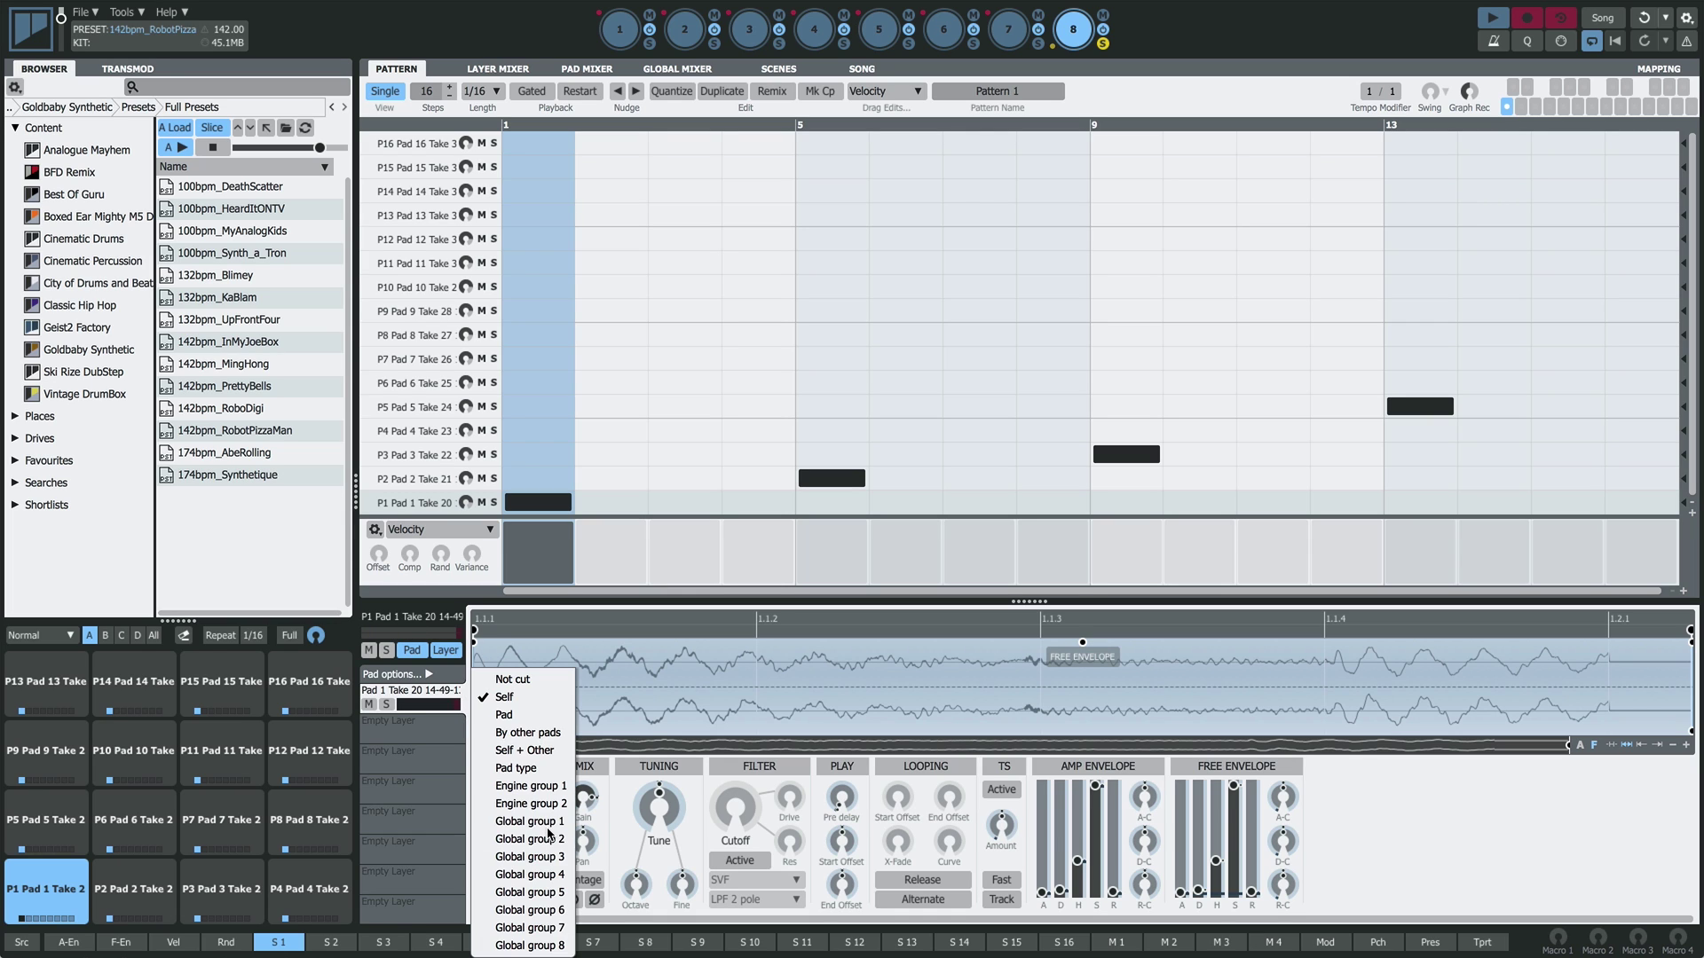
{"action": "left_click", "coordinate": [557, 751]}
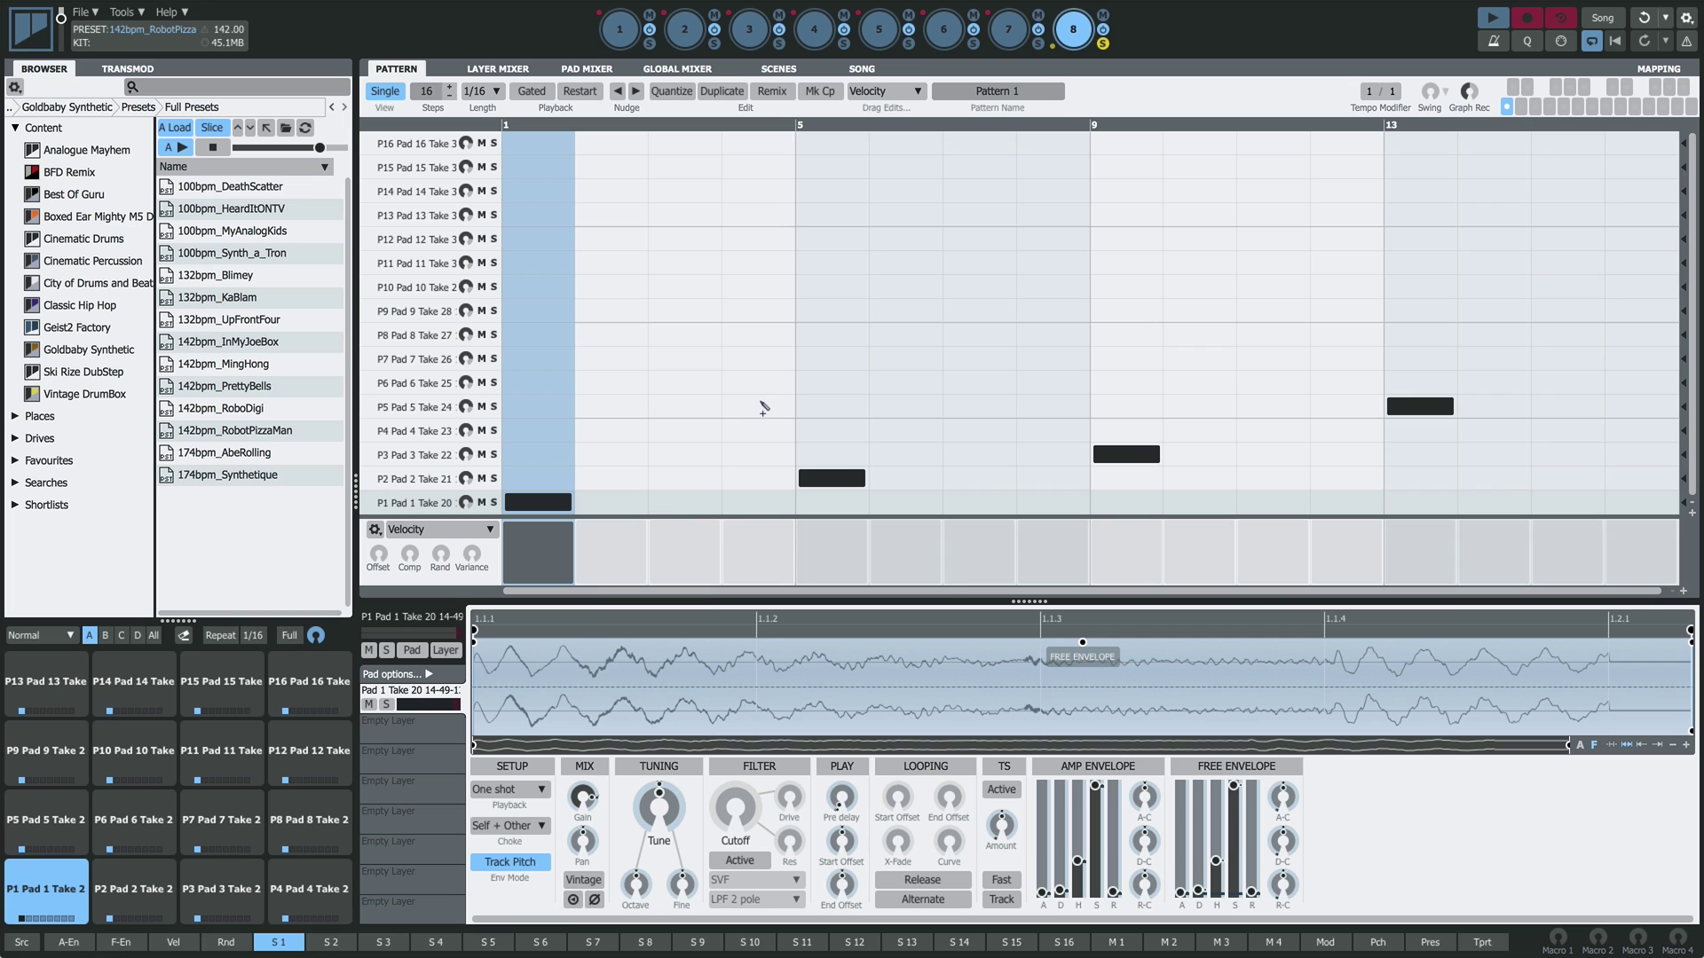
- Add pad 5 on step 3, pad 8 on steps 7 and 15, and pad 11 on step 11 while auditioning the pattern
{"action": "left_click", "coordinate": [688, 406]}
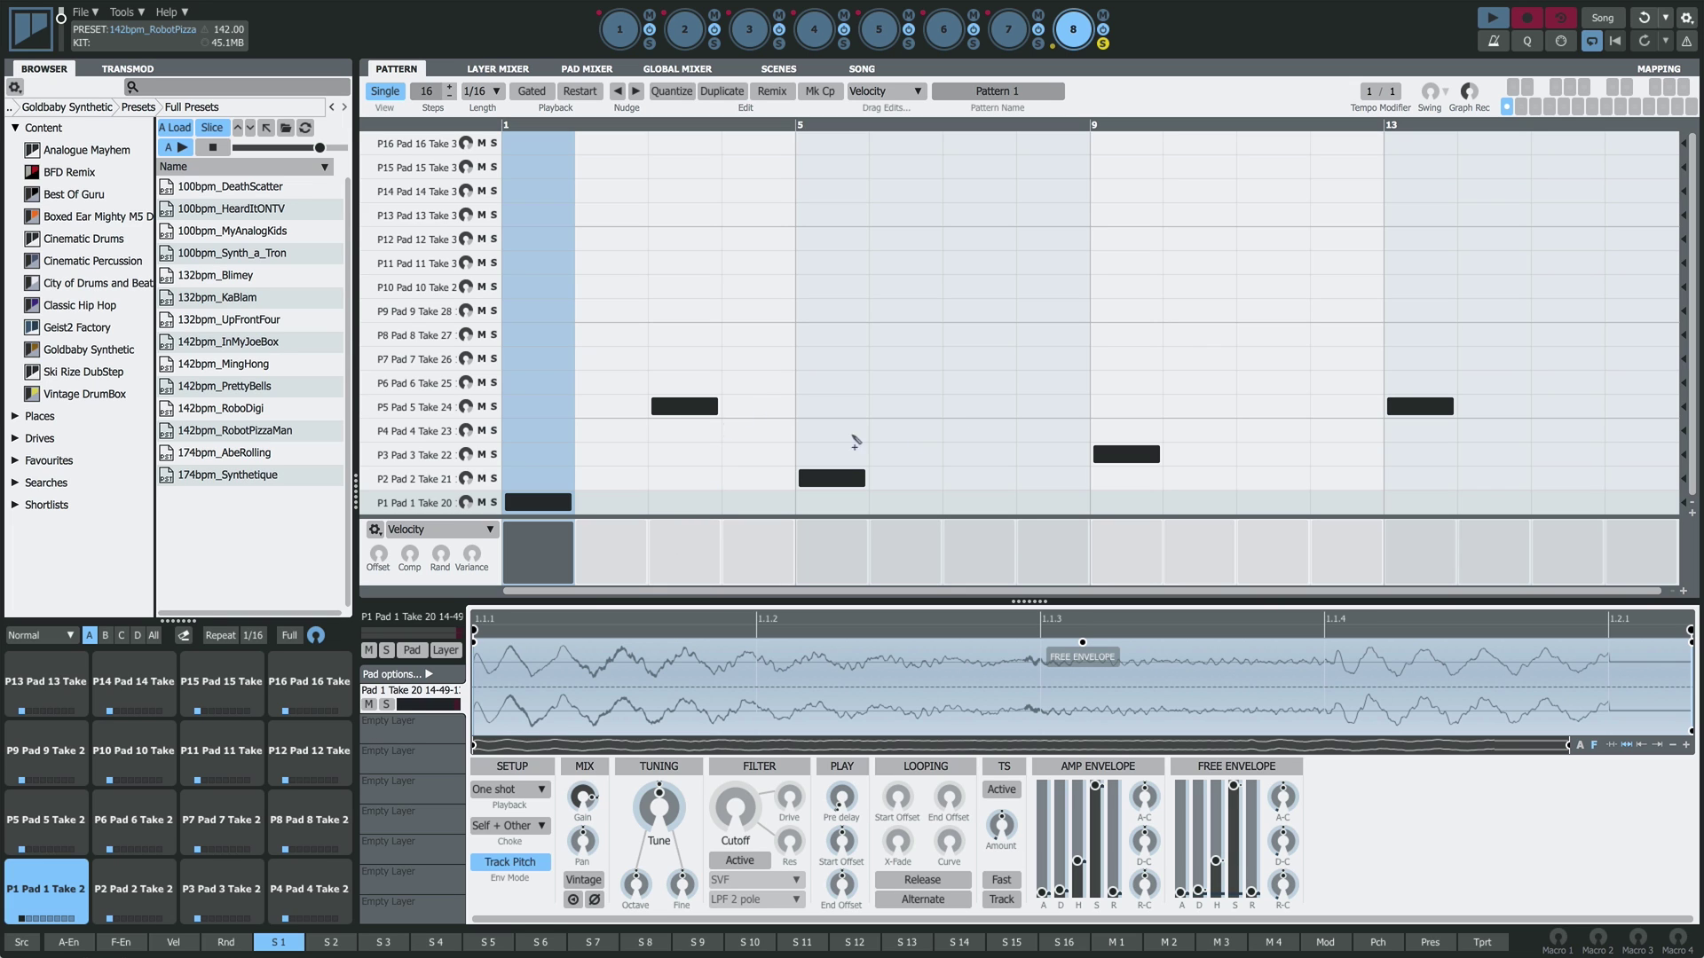
{"action": "left_click", "coordinate": [982, 337]}
{"action": "left_click", "coordinate": [1279, 265]}
{"action": "key", "text": "space"}
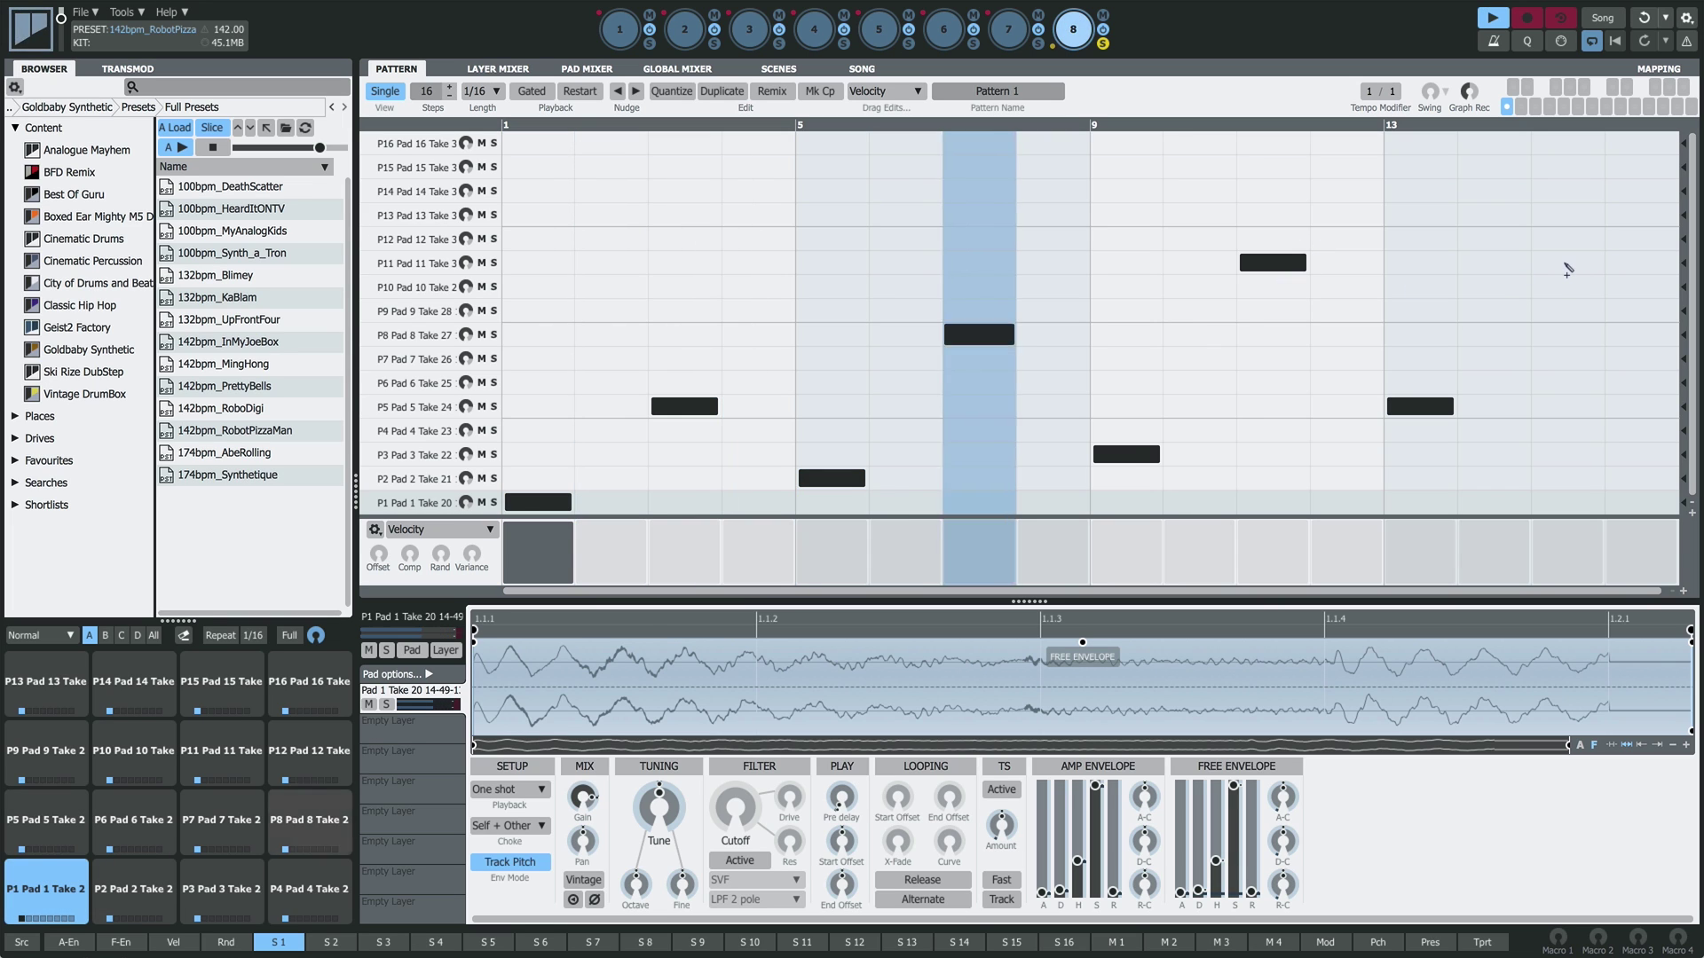
{"action": "left_click", "coordinate": [1561, 360]}
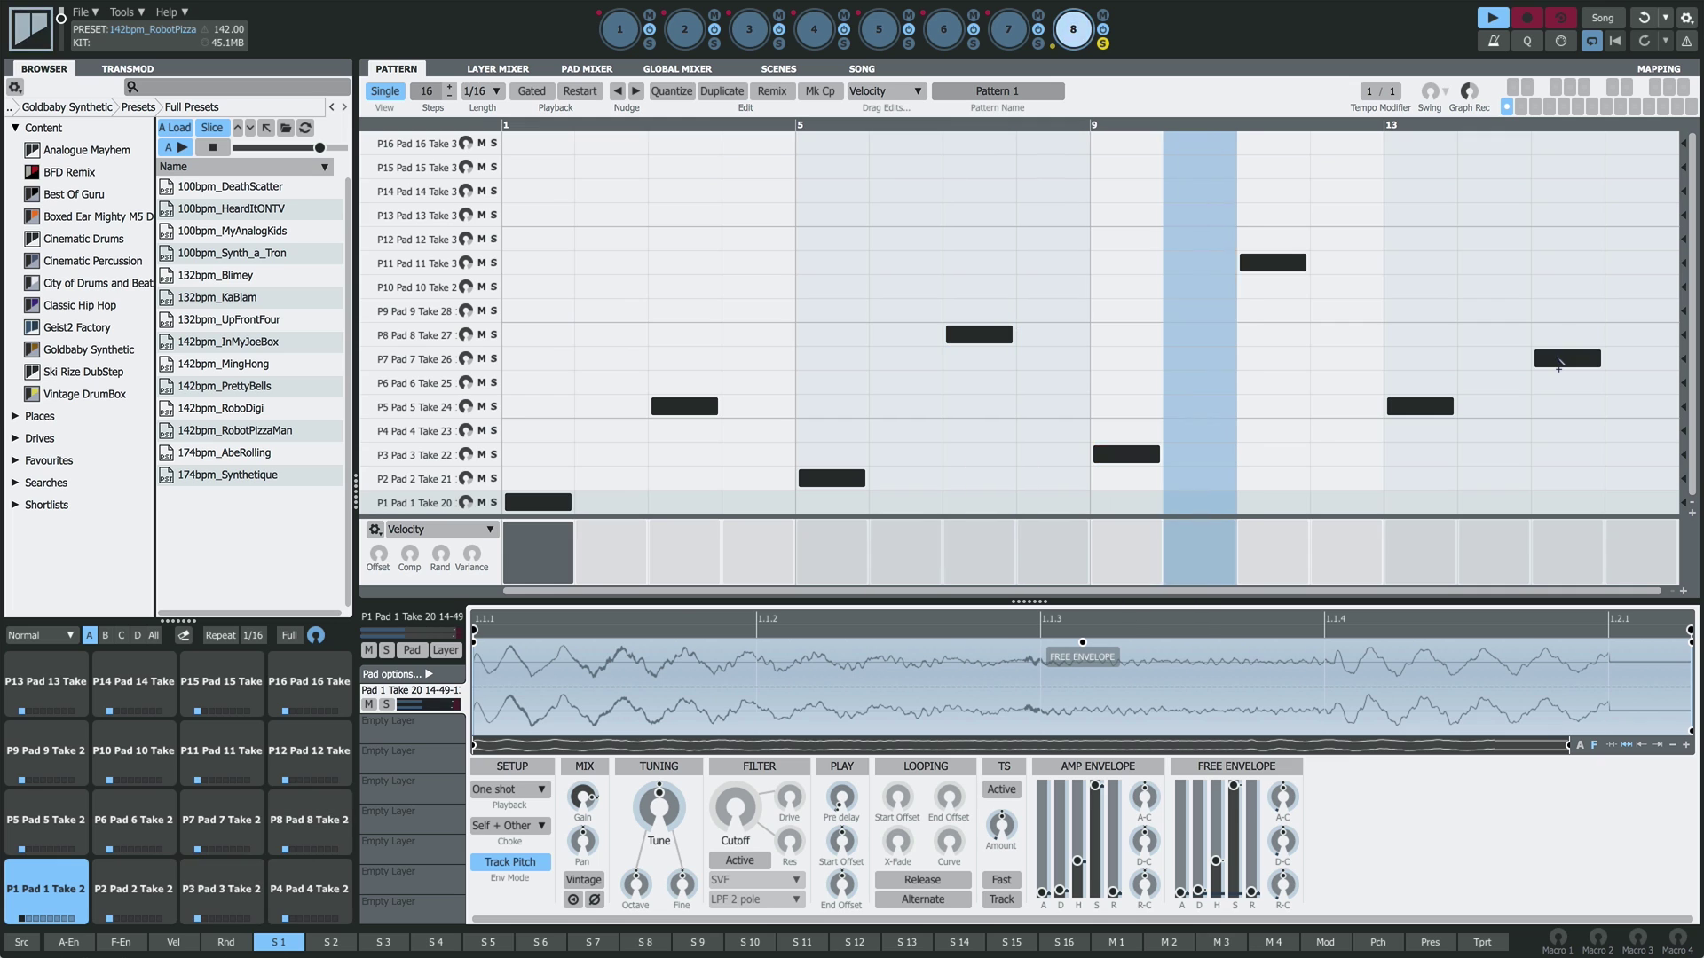
{"action": "left_click", "coordinate": [1566, 335]}
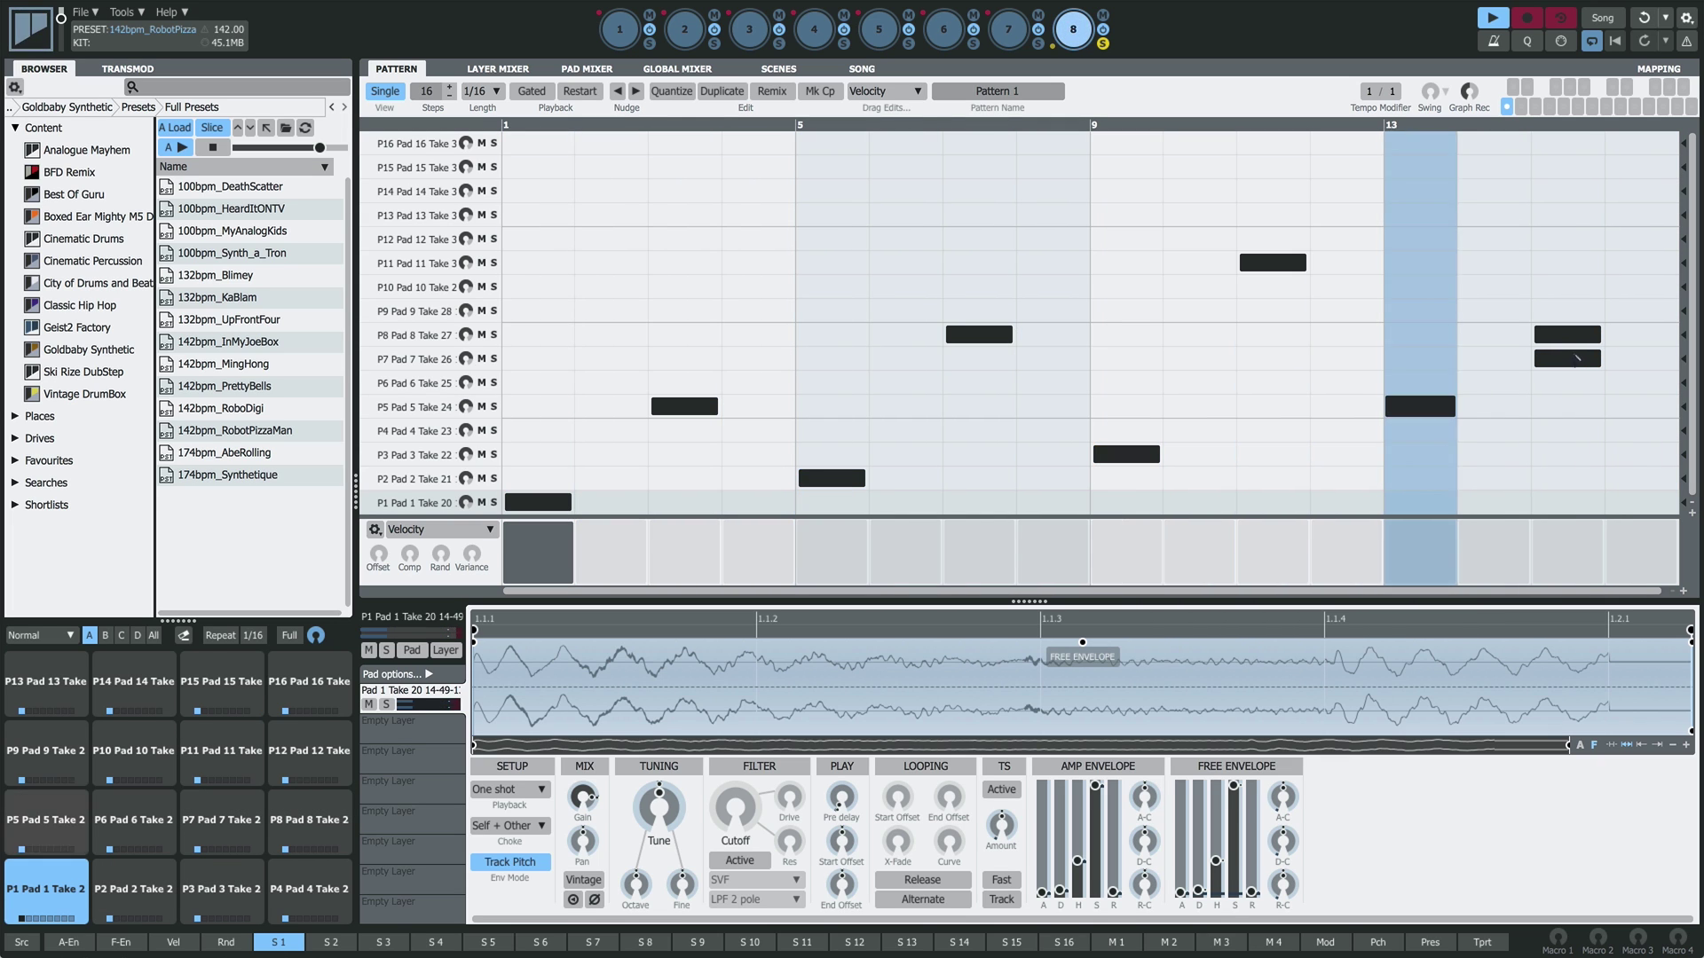
{"action": "left_click", "coordinate": [1576, 360]}
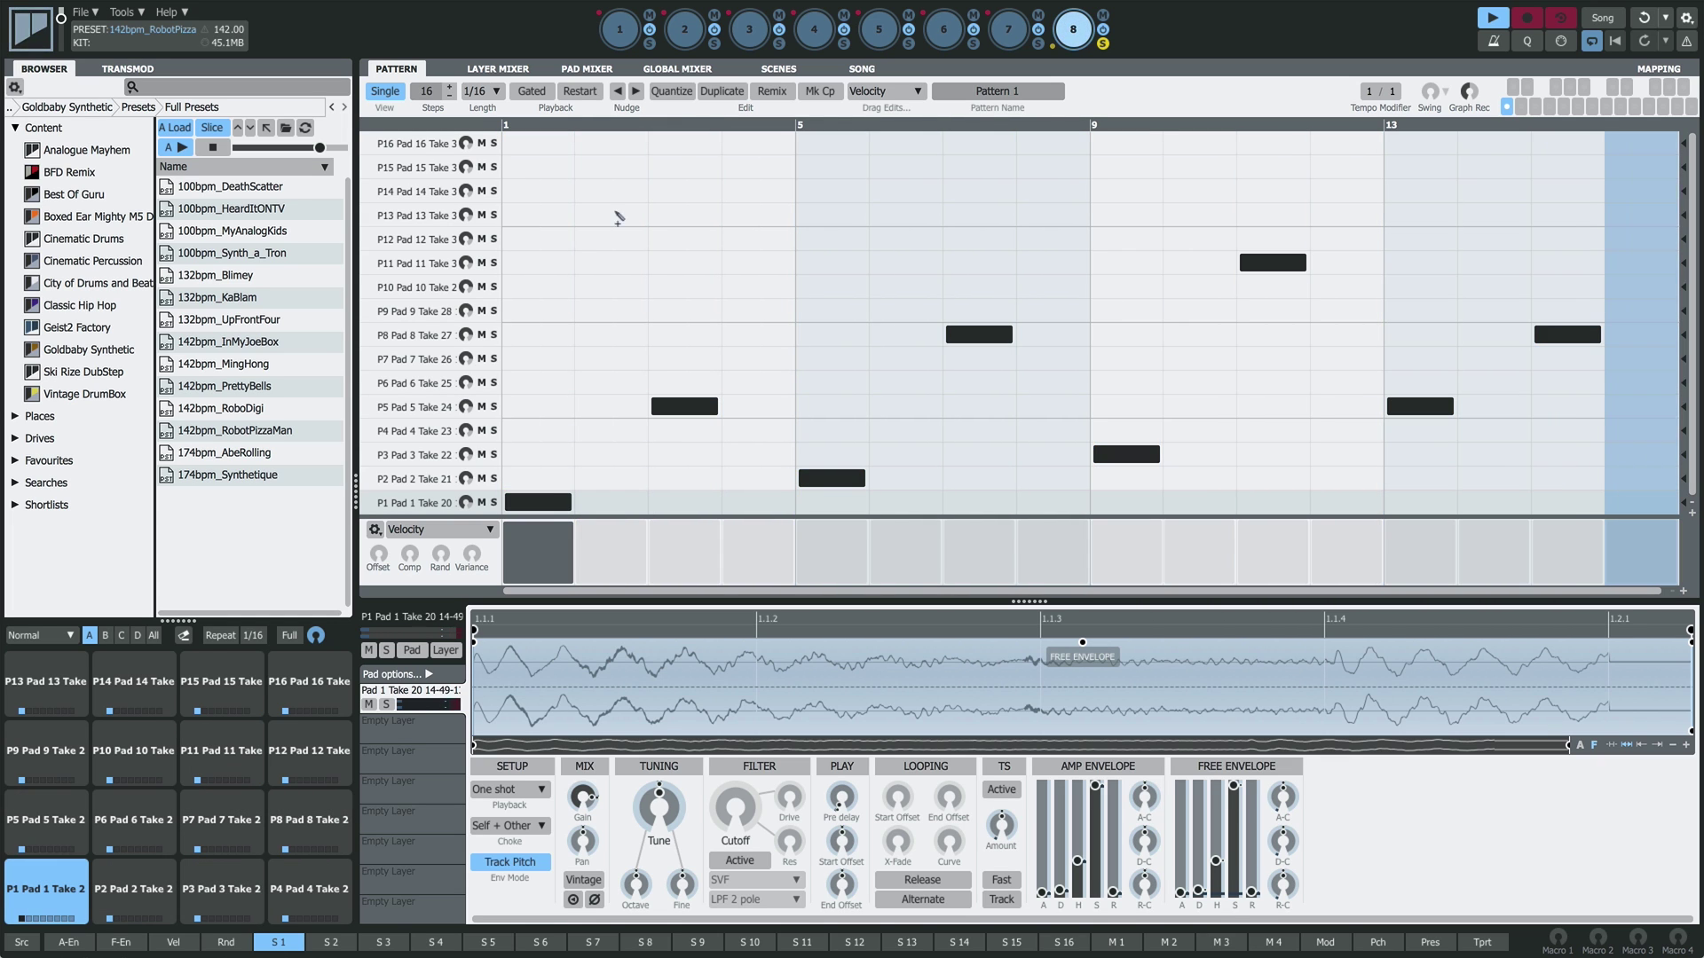
- Set the pattern's step length to 1/8 during playback
{"action": "left_click", "coordinate": [484, 91]}
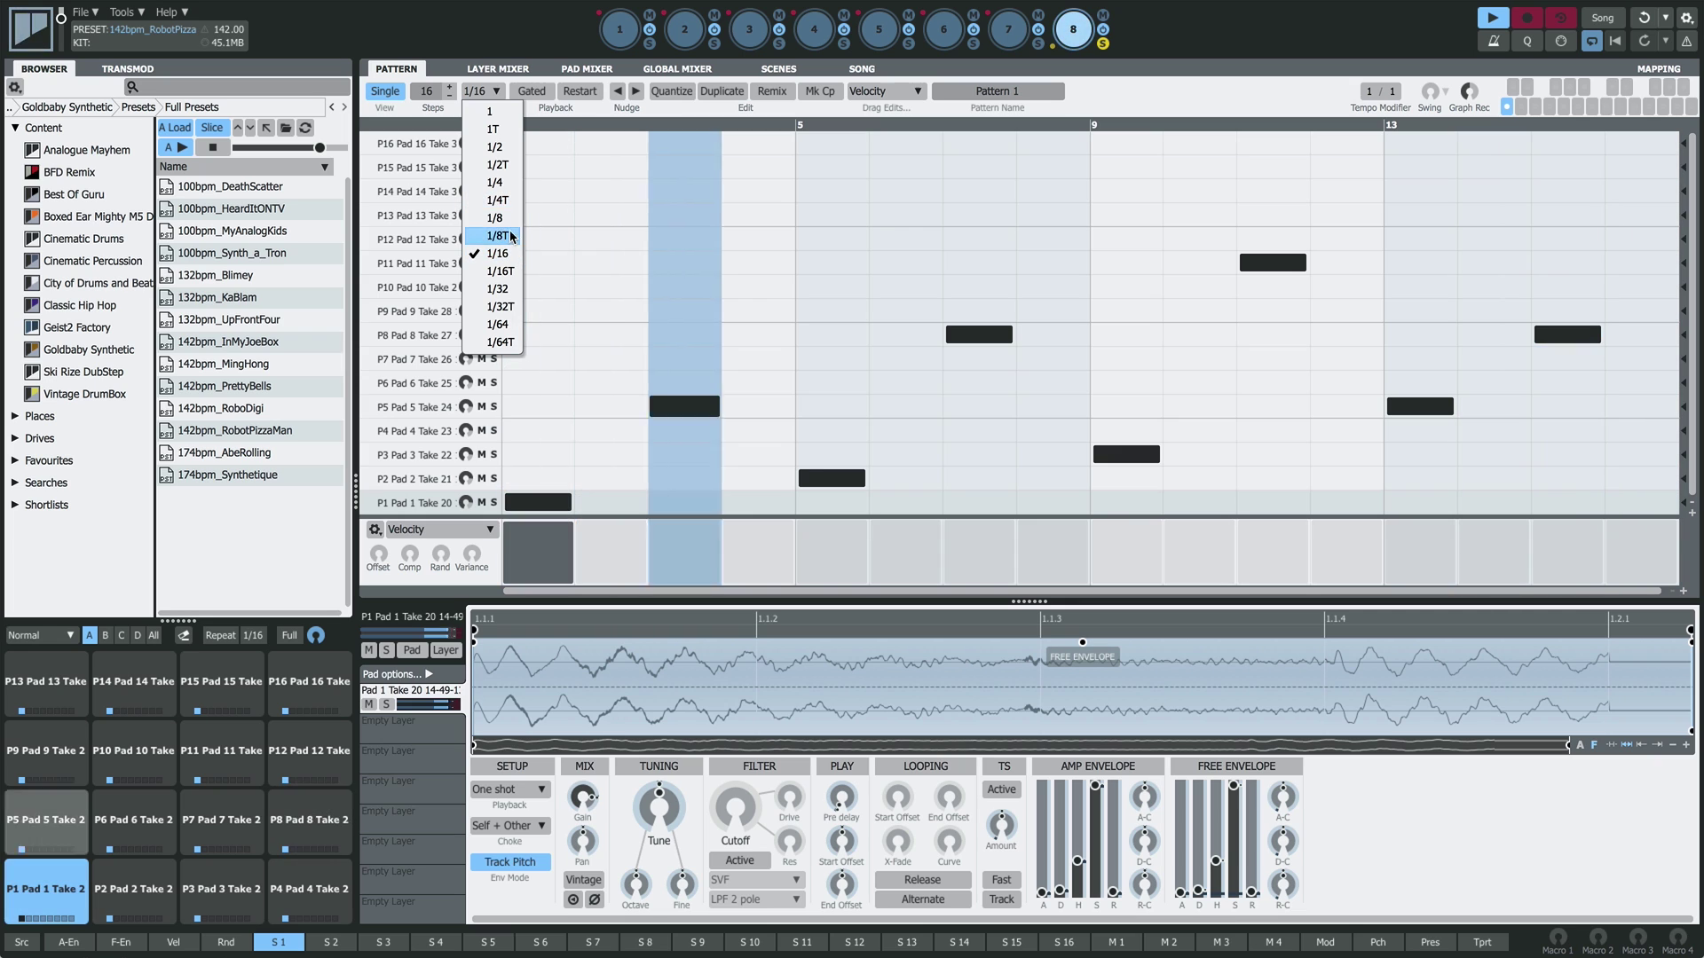
{"action": "left_click", "coordinate": [497, 218]}
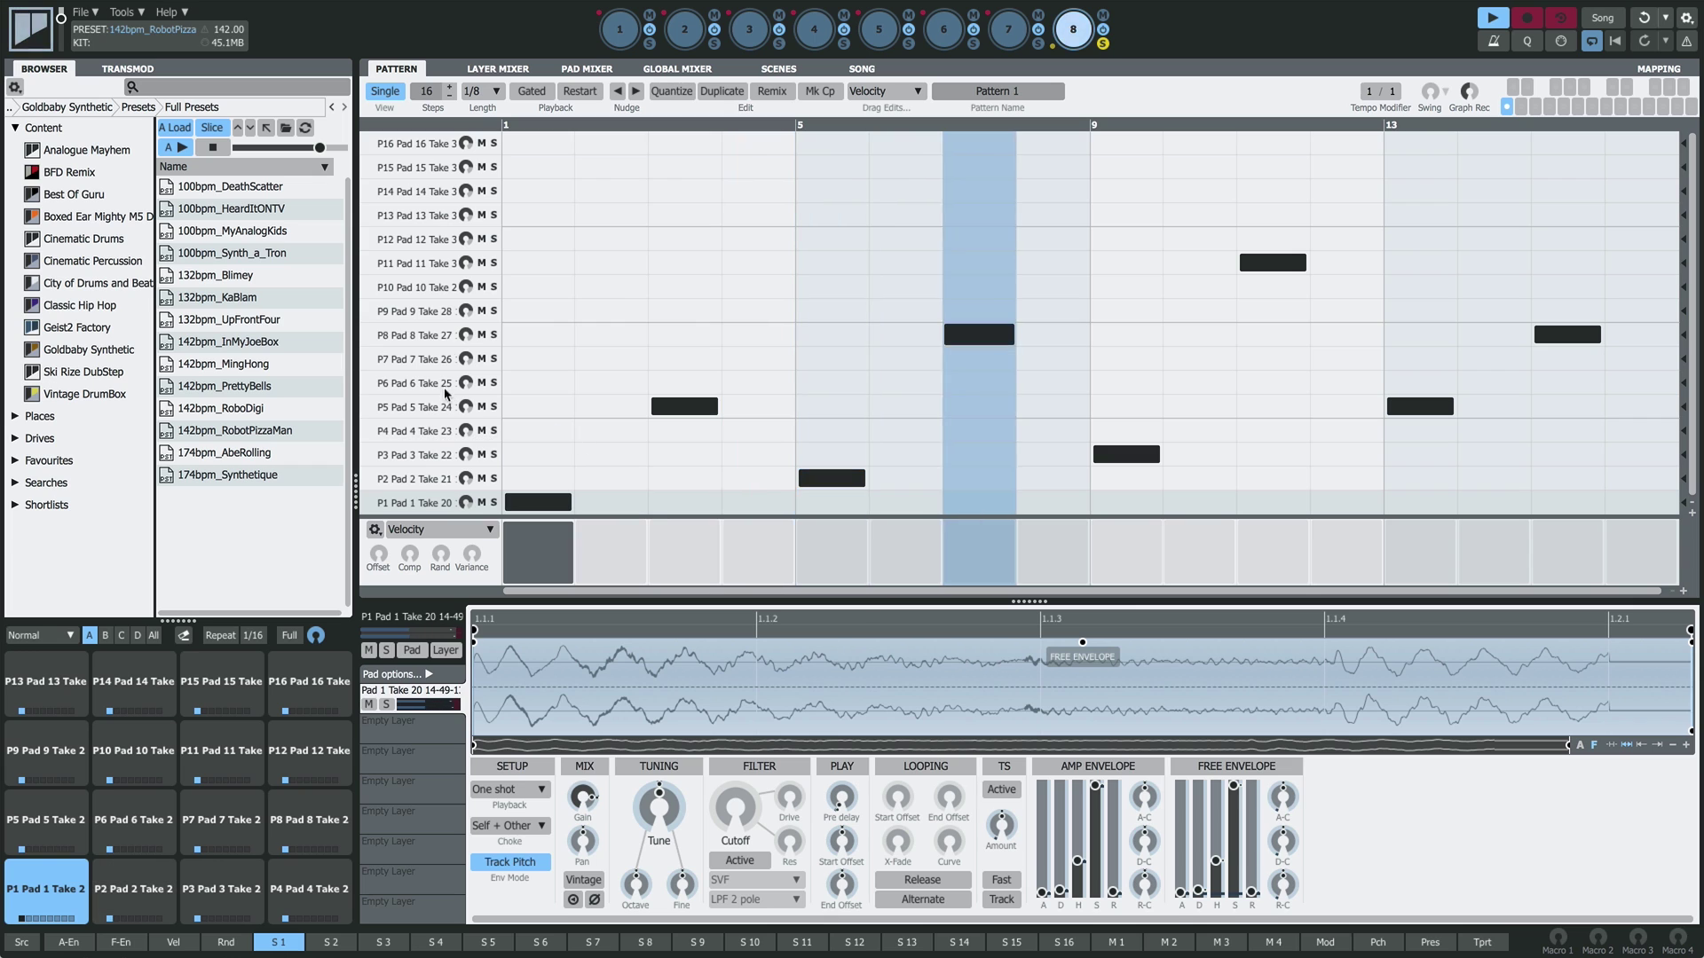
- Select pad 8 and add a pad 11 hit on step 6 of the pattern
{"action": "left_click", "coordinate": [417, 334]}
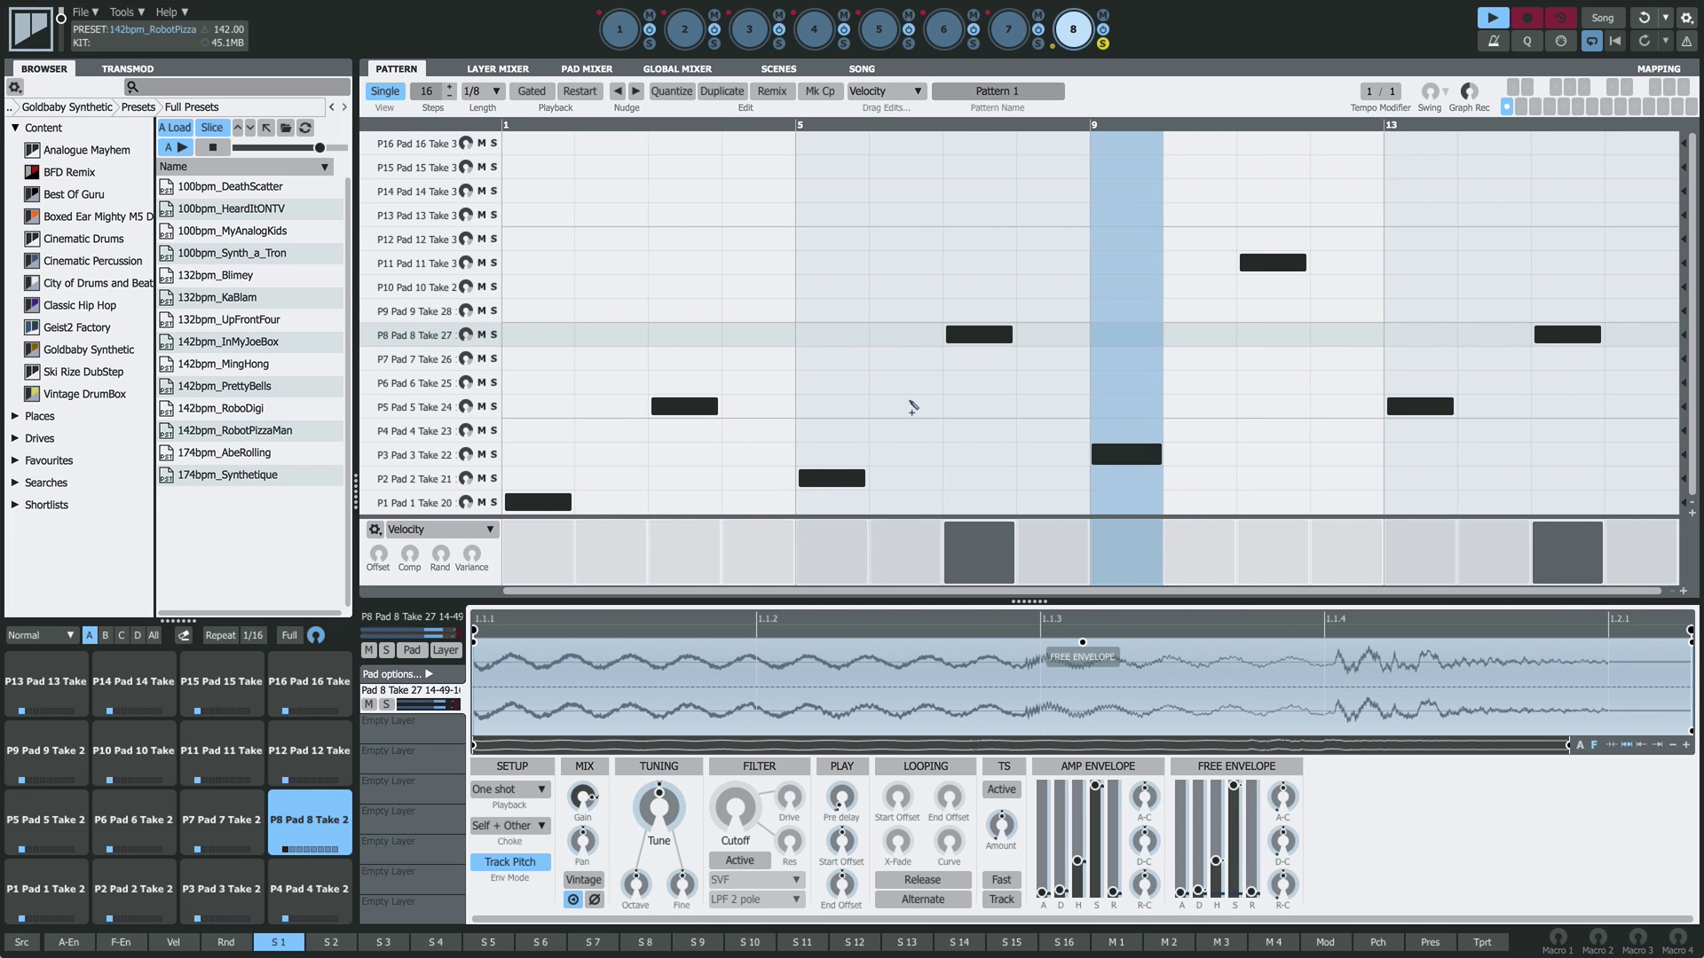
{"action": "left_click", "coordinate": [904, 265]}
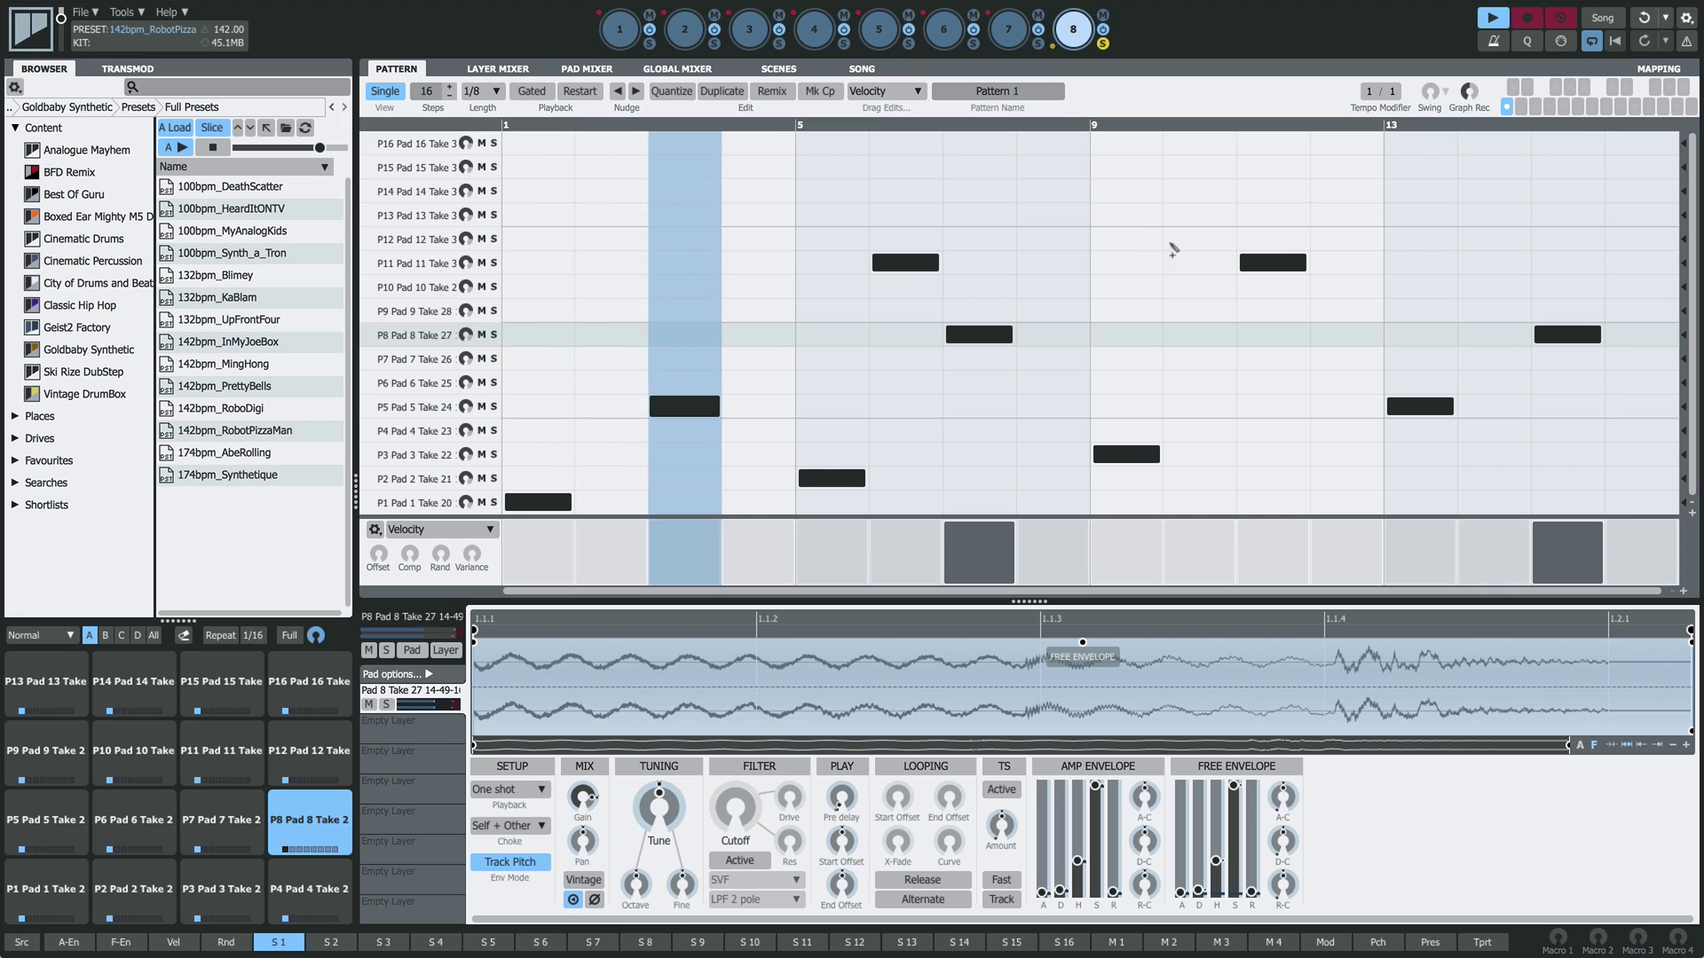
- Turn on Remix editing, move step 9's hit to pad 4 and step 3's hit to pad 2, and remove the hit on step 6
{"action": "left_click", "coordinate": [768, 91]}
{"action": "left_click_drag", "start_coordinate": [1140, 454], "coordinate": [1142, 440]}
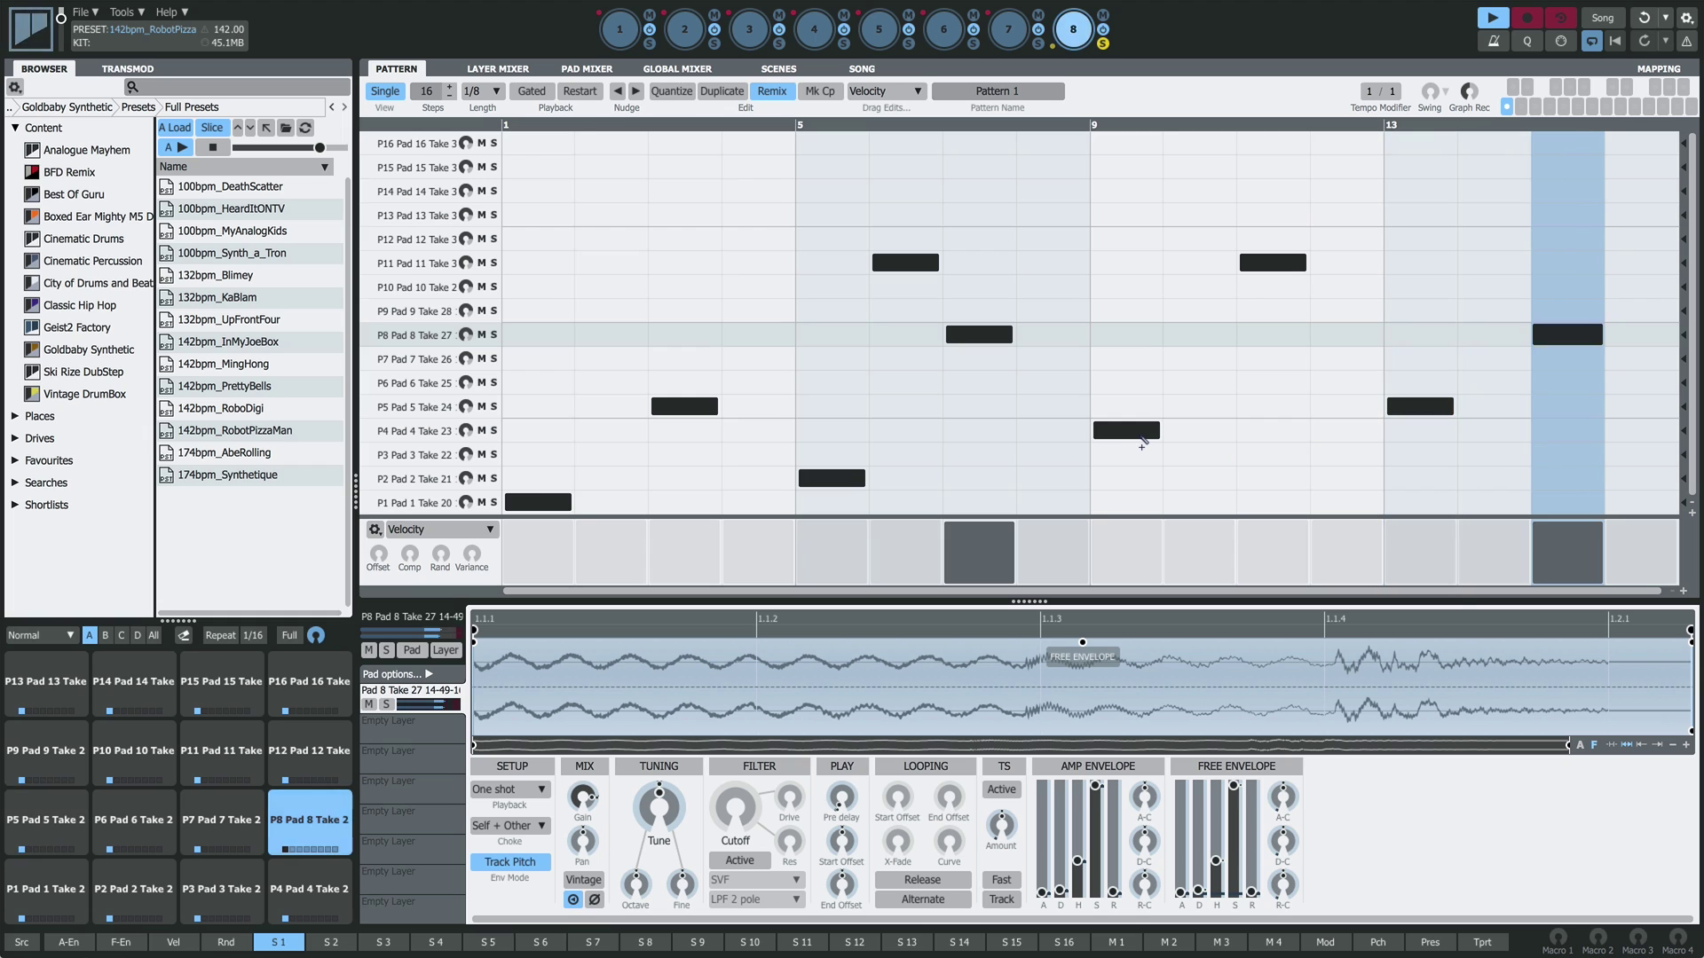
{"action": "left_click_drag", "start_coordinate": [684, 407], "coordinate": [691, 491]}
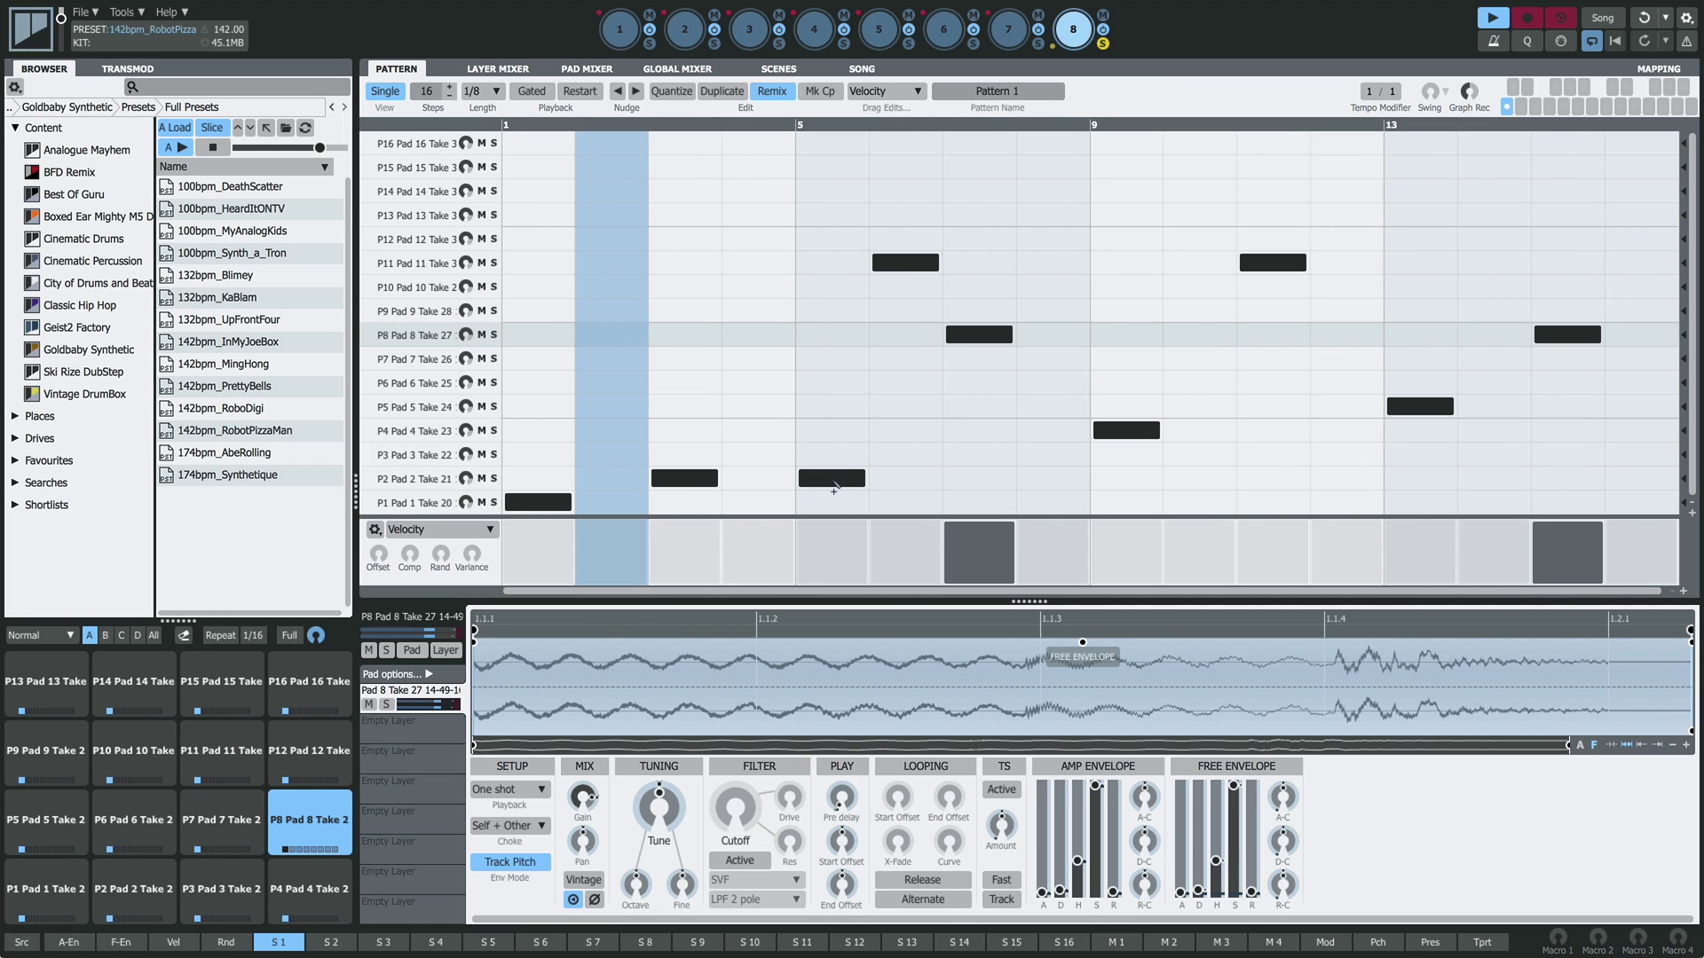
{"action": "left_click", "coordinate": [905, 263]}
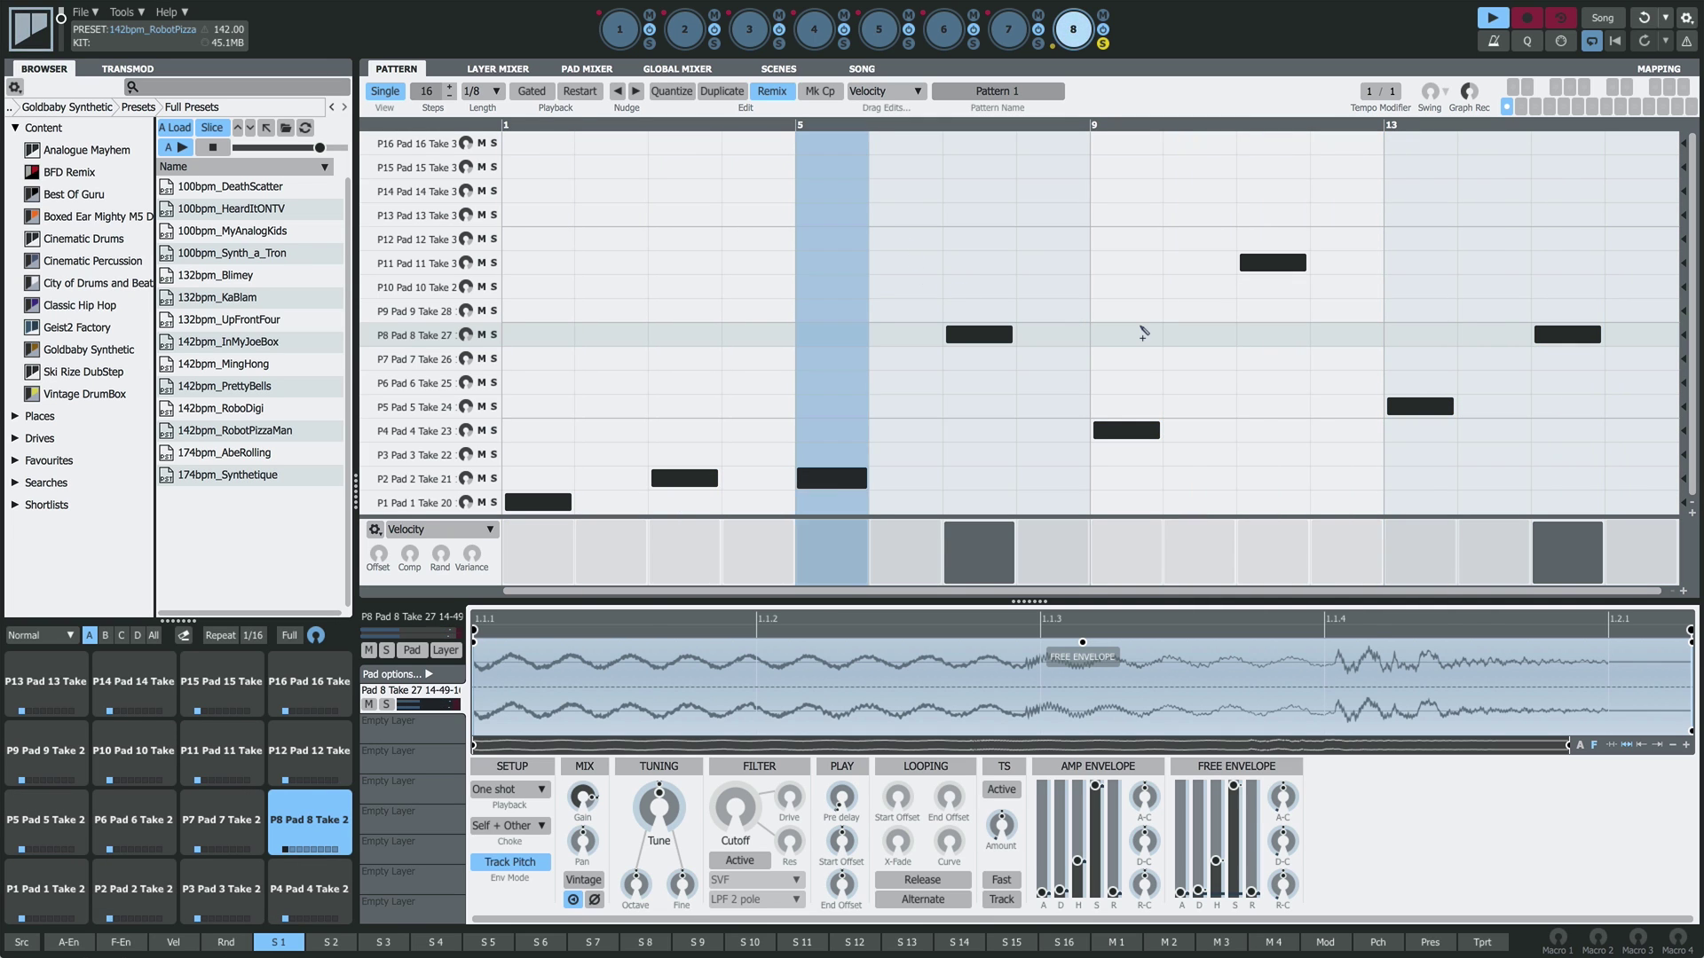
- Move step 15's hit to pad 9 and add a pad 10 hit on step 16
{"action": "mouse_move", "coordinate": [1567, 335]}
{"action": "left_mouse_down"}
{"action": "mouse_move", "coordinate": [1567, 316]}
{"action": "mouse_move", "coordinate": [1584, 321]}
{"action": "left_mouse_up"}
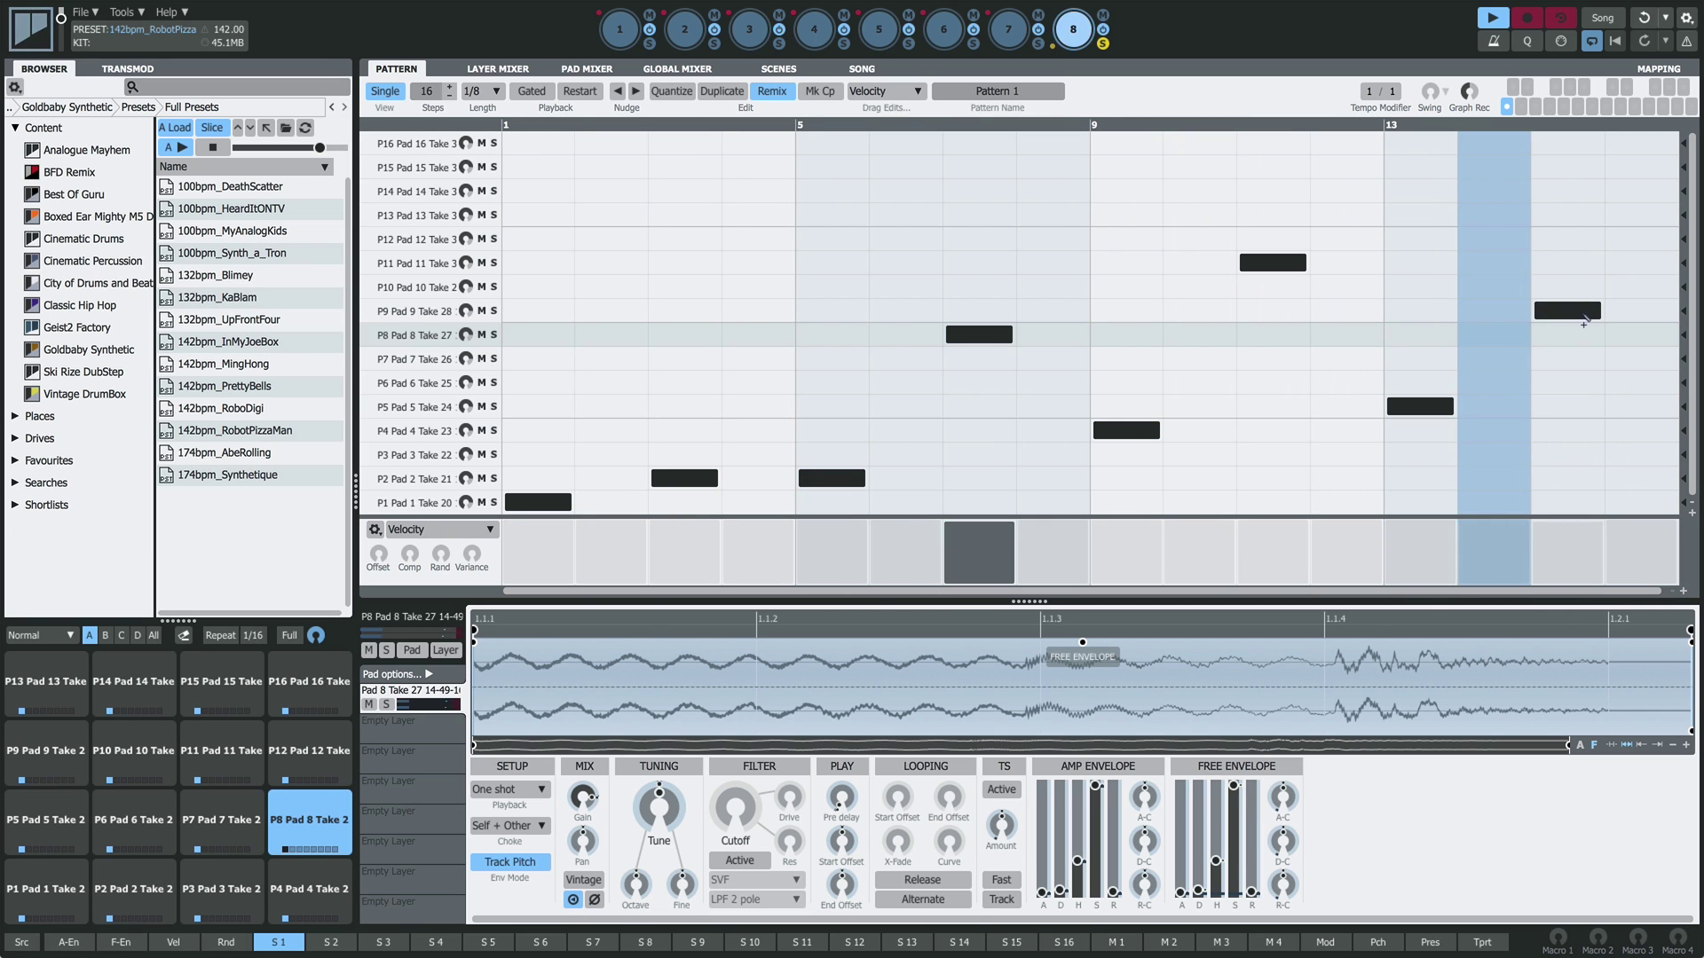
{"action": "left_click", "coordinate": [1627, 310]}
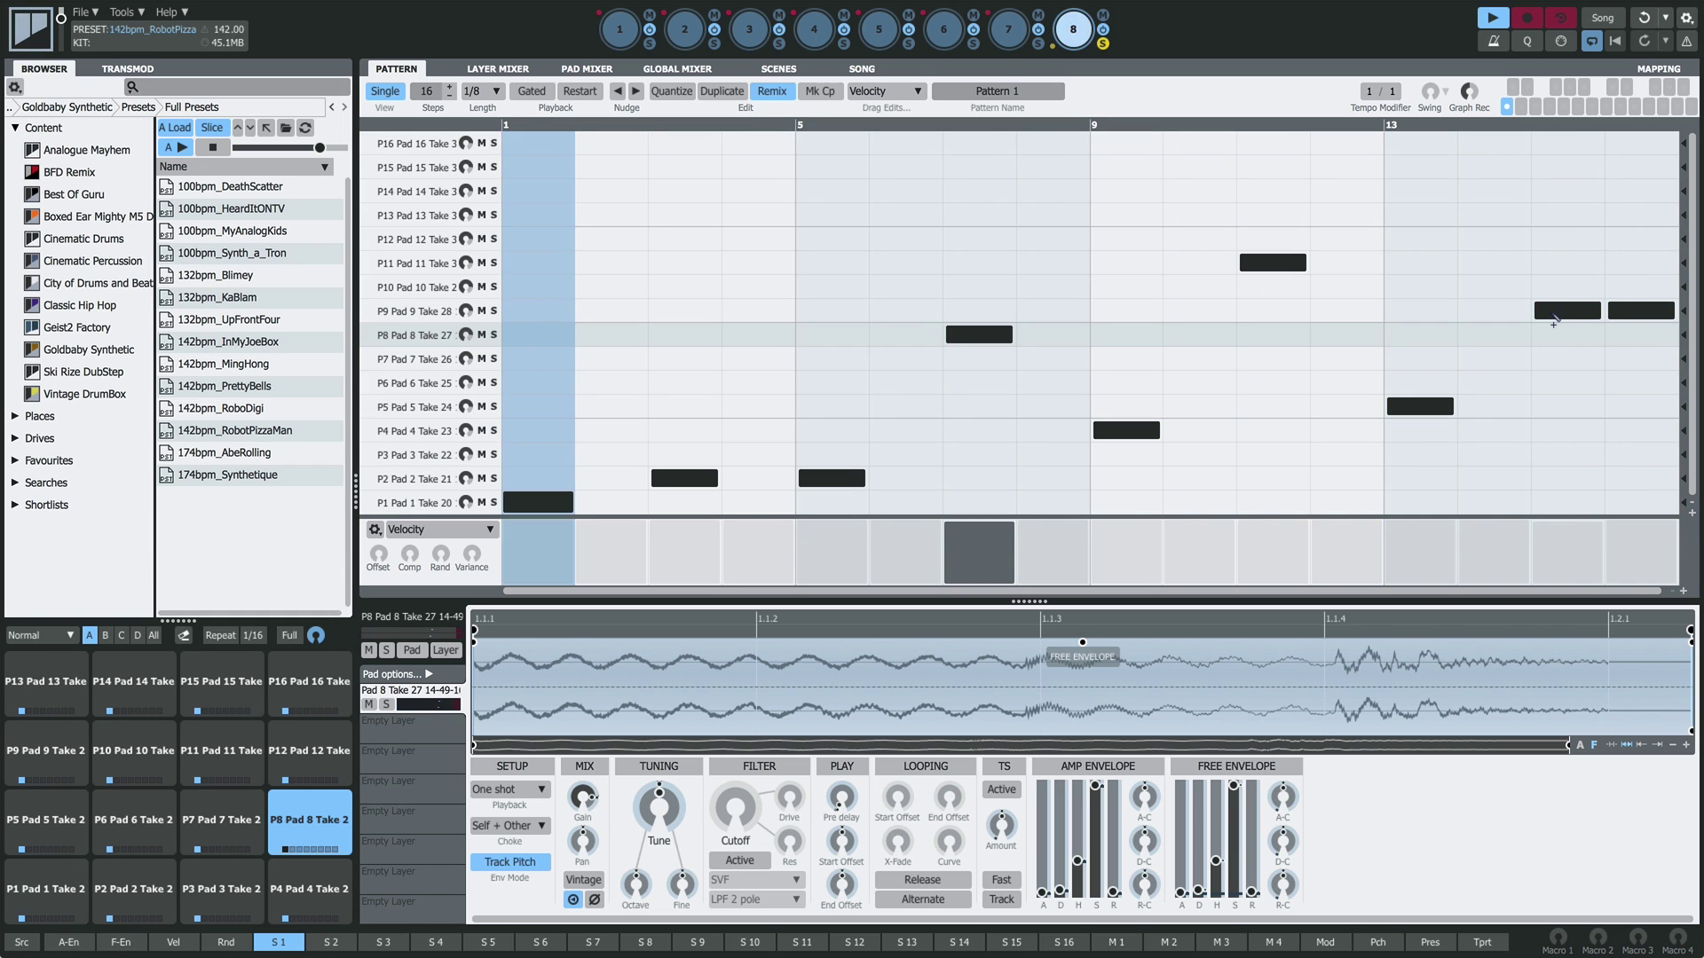
{"action": "left_click_drag", "start_coordinate": [1627, 310], "coordinate": [1626, 299]}
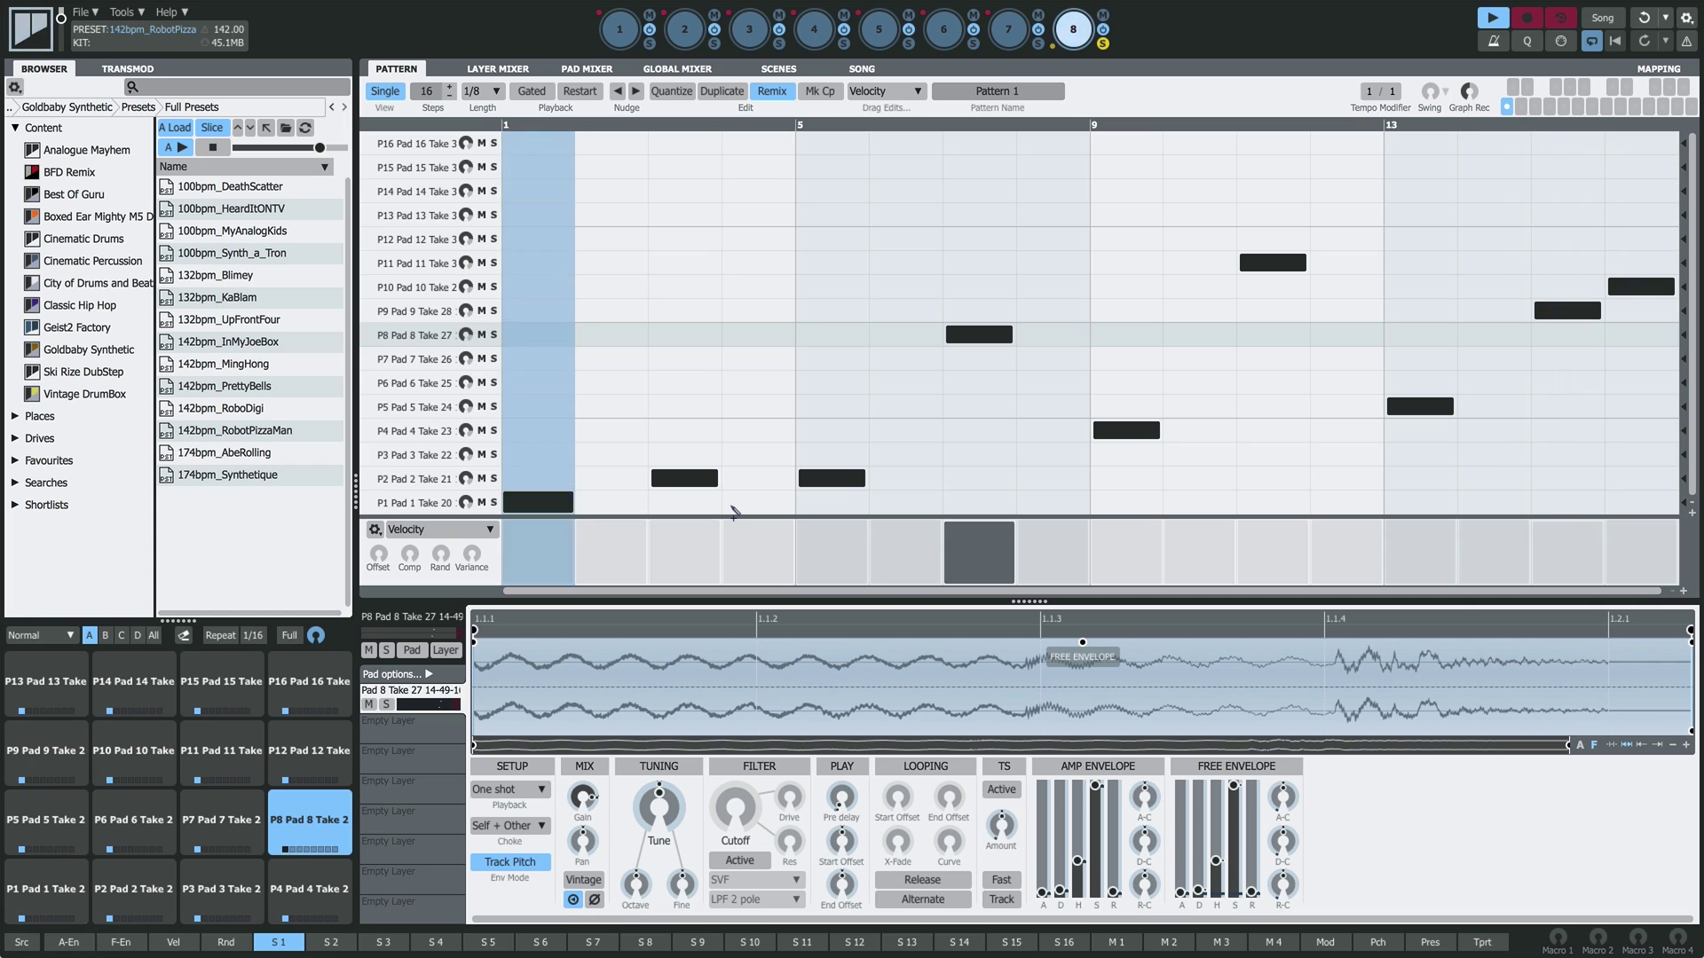
- Duplicate the pattern to 32 steps and move the hits on steps 17, 23 and 25 to pads 3, 9 and 6 respectively
{"action": "left_click", "coordinate": [722, 92]}
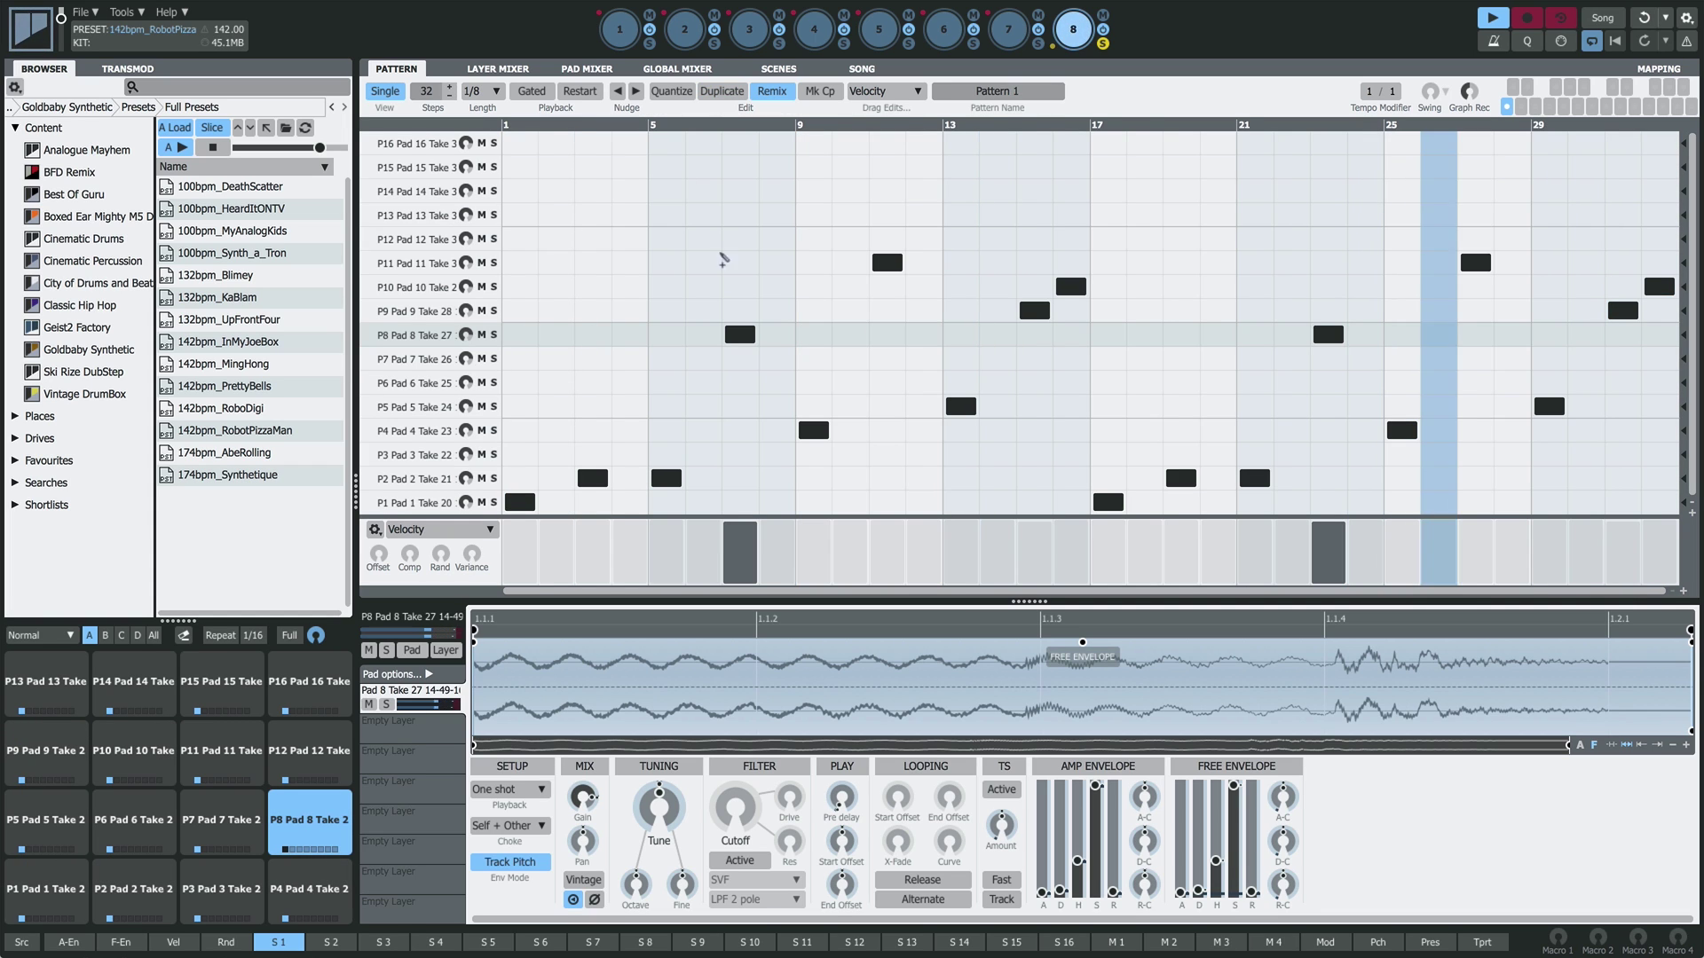
{"action": "left_click", "coordinate": [1109, 454]}
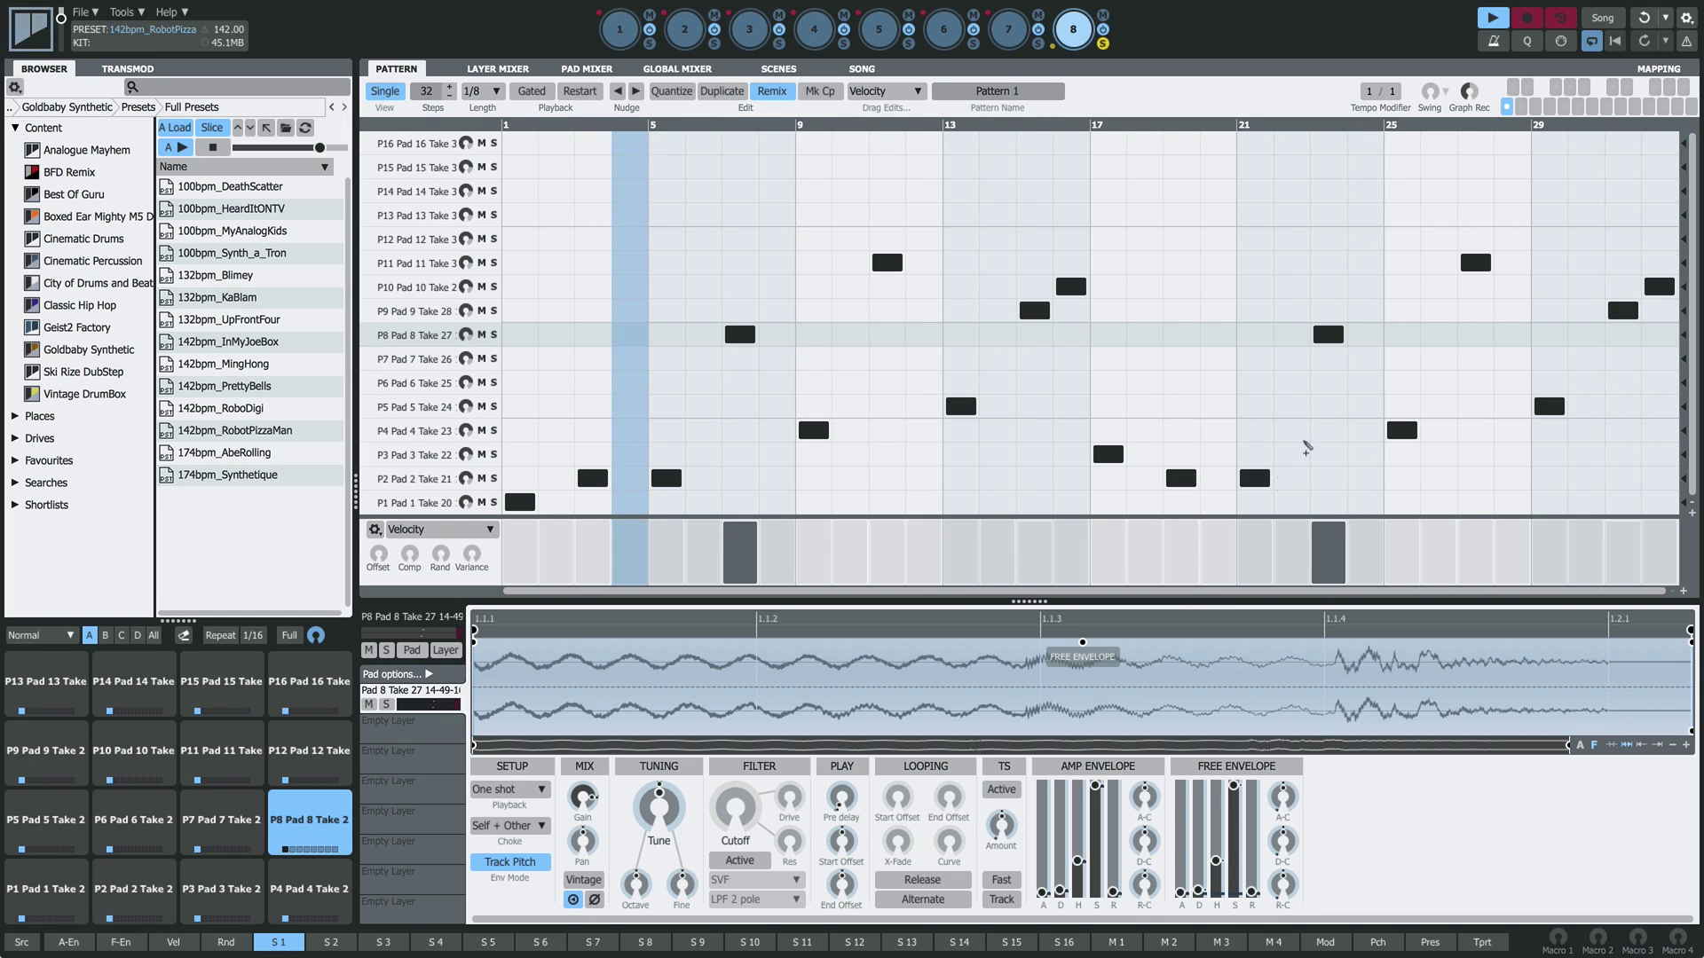
{"action": "left_click_drag", "start_coordinate": [1328, 334], "coordinate": [1326, 312]}
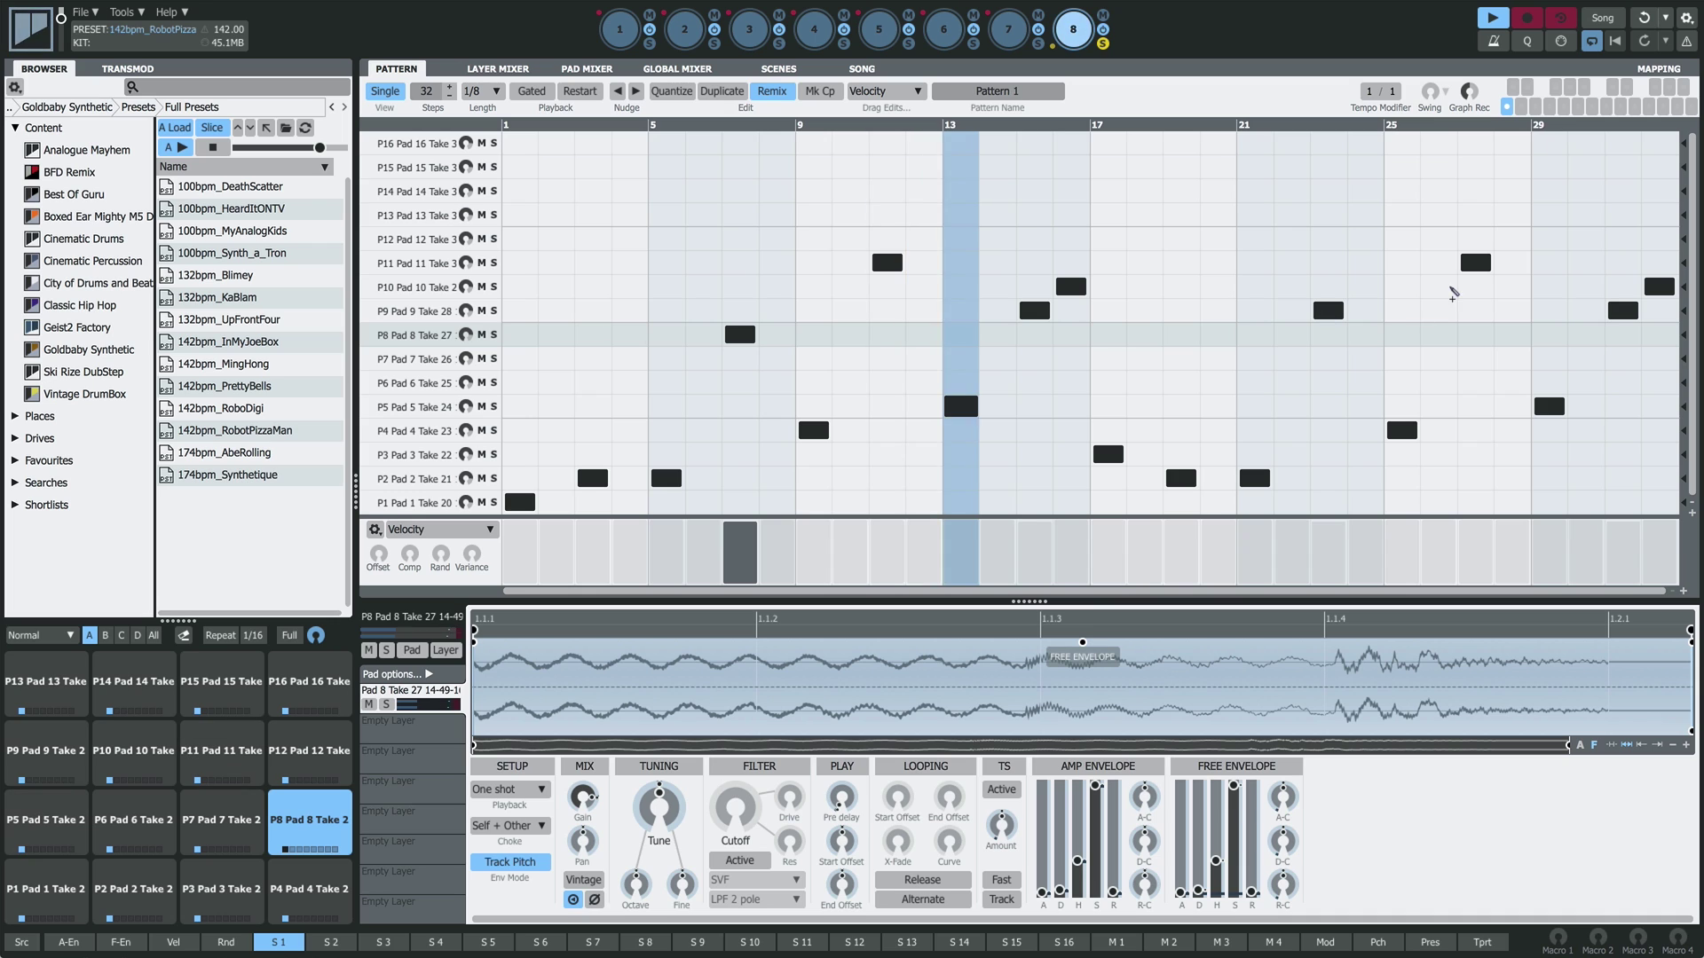
{"action": "left_click_drag", "start_coordinate": [1402, 430], "coordinate": [1402, 387]}
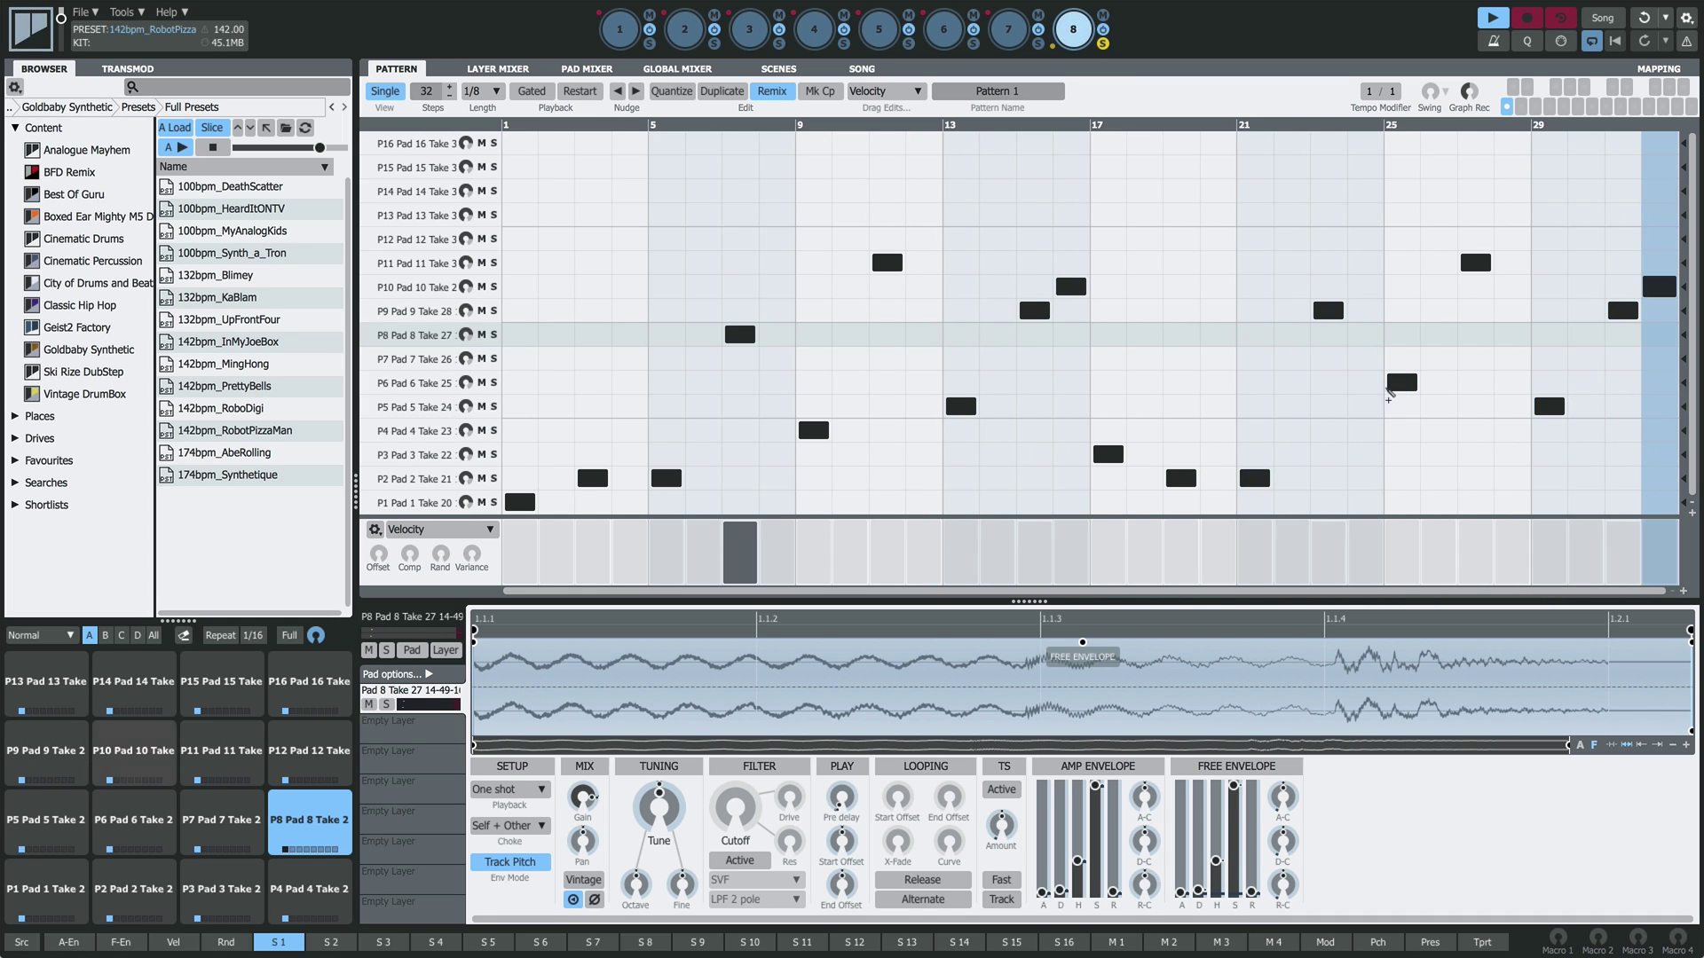
- Duplicate the pattern to 64 steps, moving steps 33 and 35 to pad 3, 37 and 47 to pad 8, and 39 and 45 to pad 6
{"action": "left_click", "coordinate": [723, 91]}
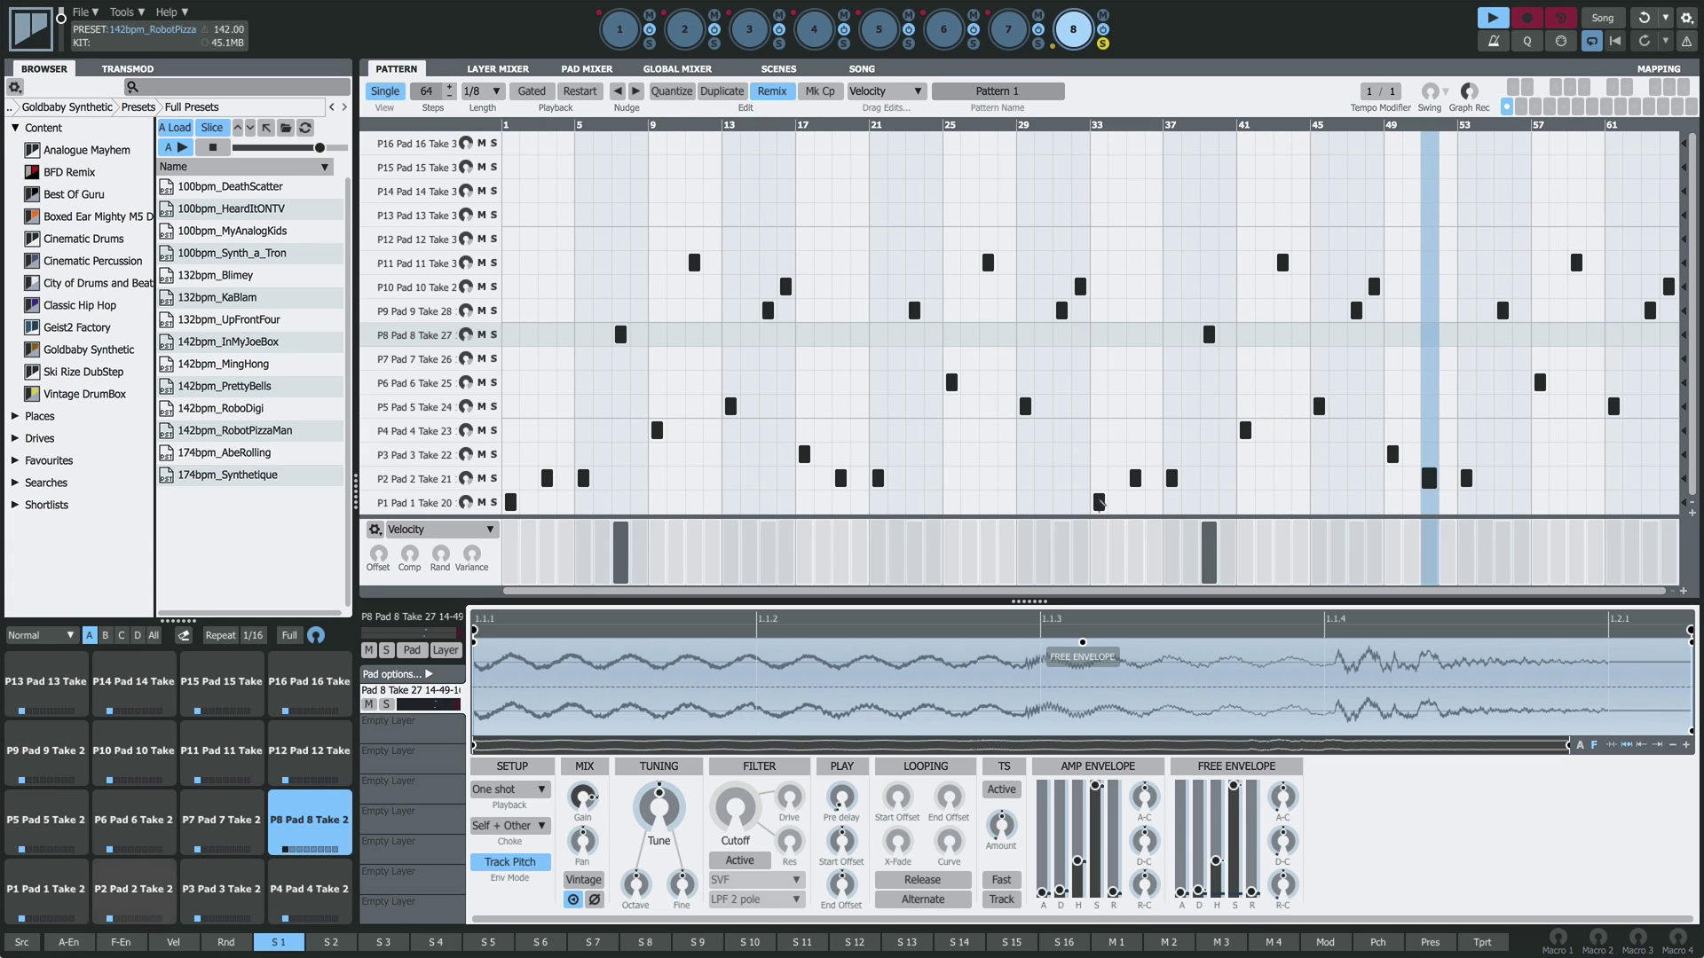
{"action": "left_click", "coordinate": [1136, 480]}
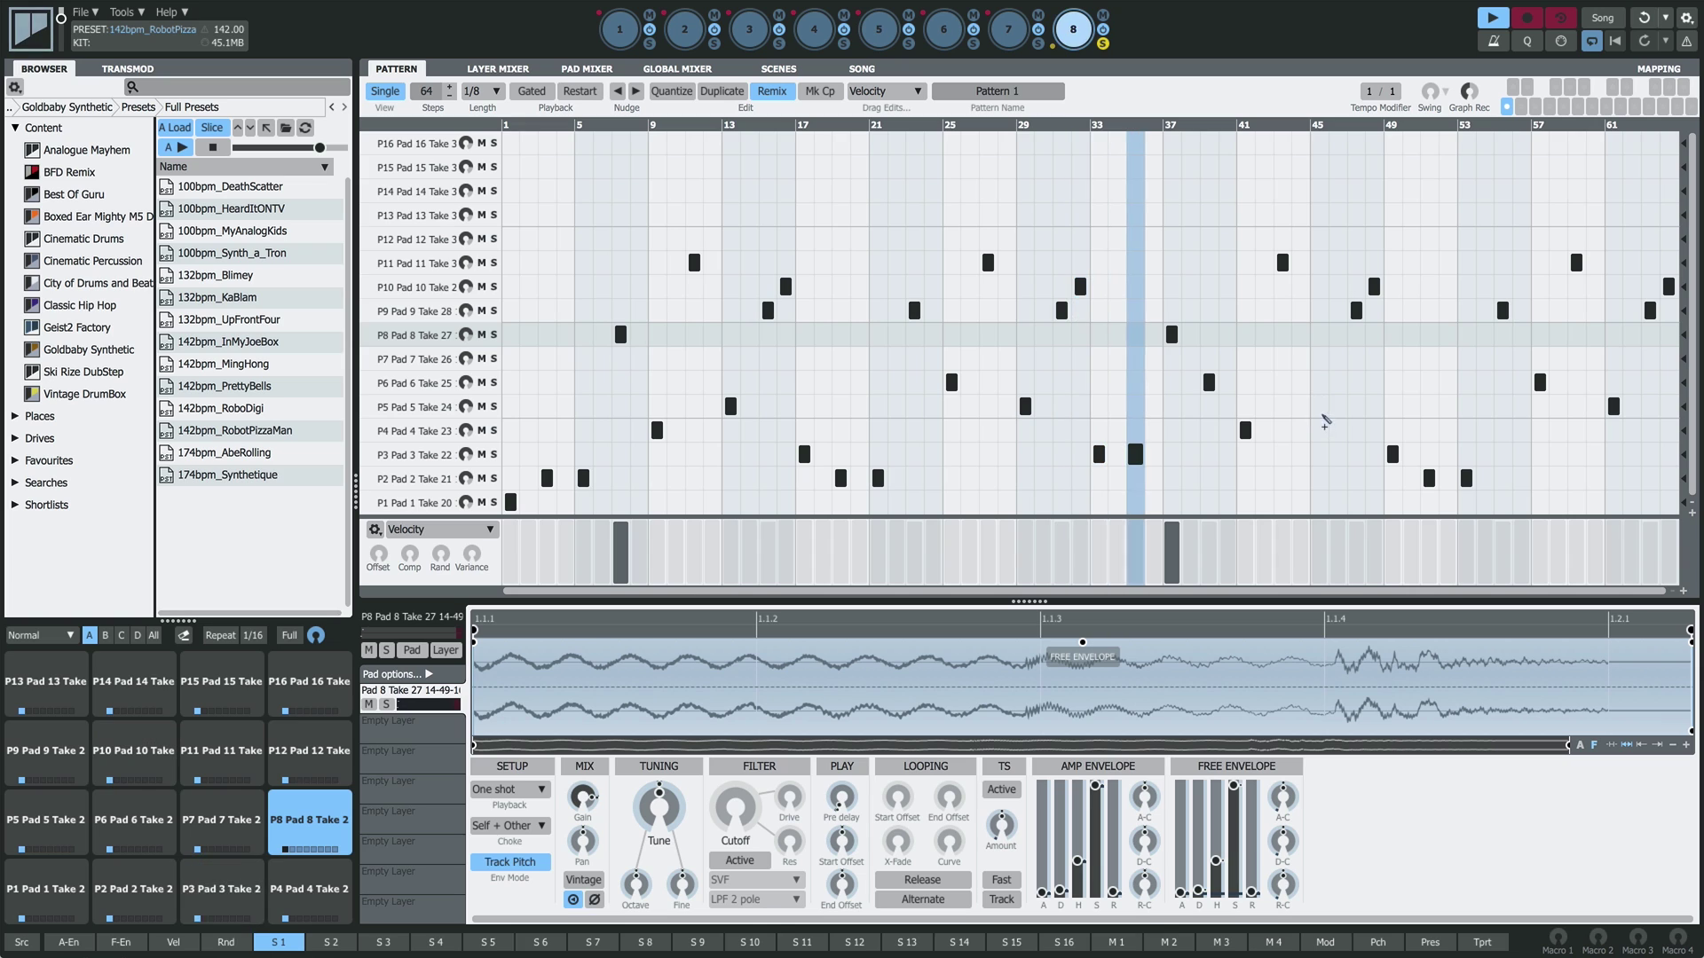
{"action": "left_click", "coordinate": [1357, 310]}
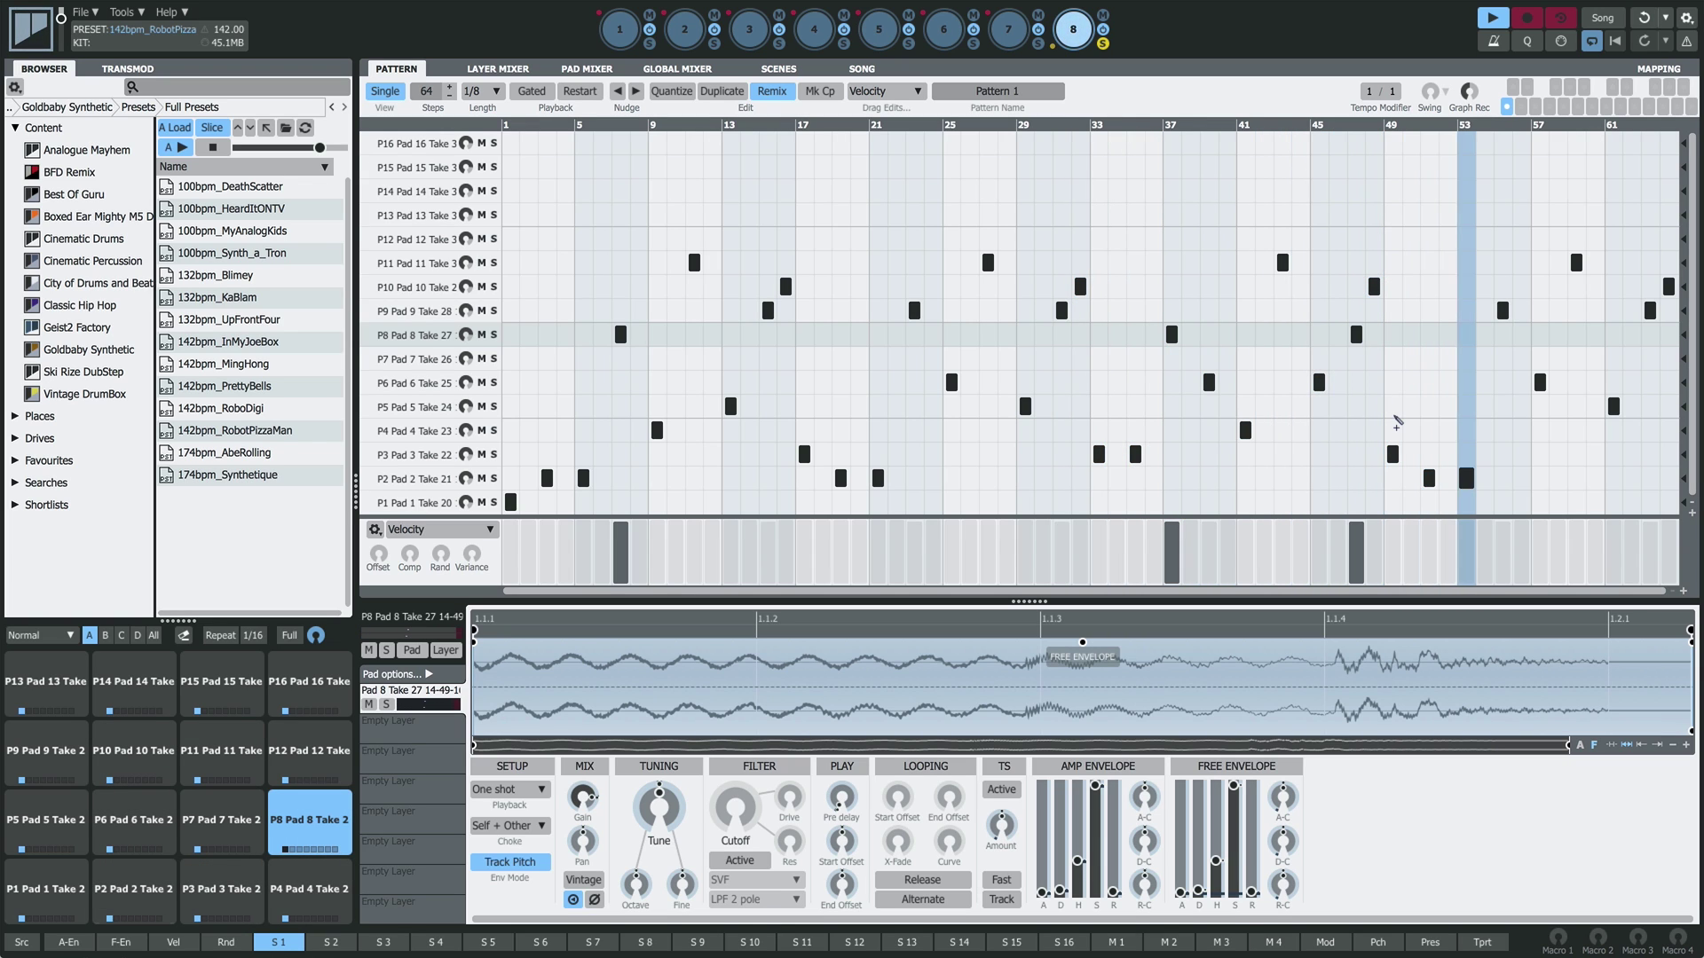